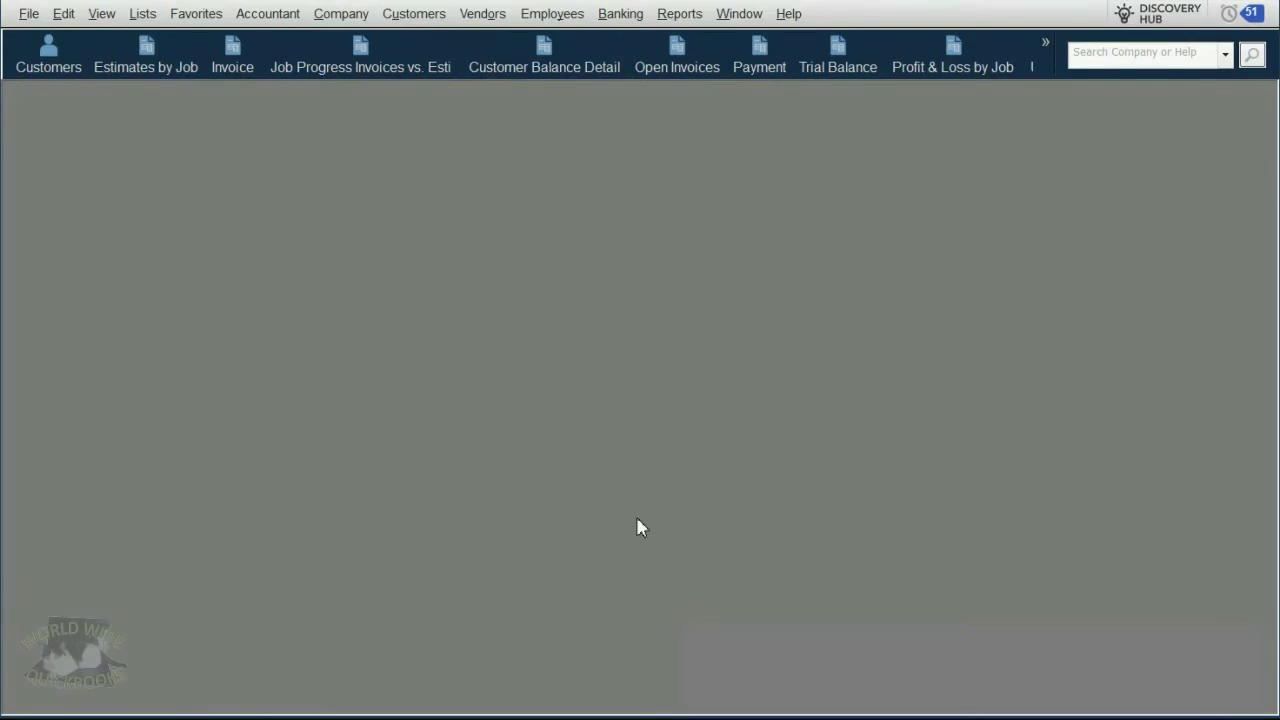
From the Chart of Accounts, create Expense account INDOOR JOB MATERIALS EXPENSE and start another new account.
{"action": "left_click", "coordinate": [144, 18]}
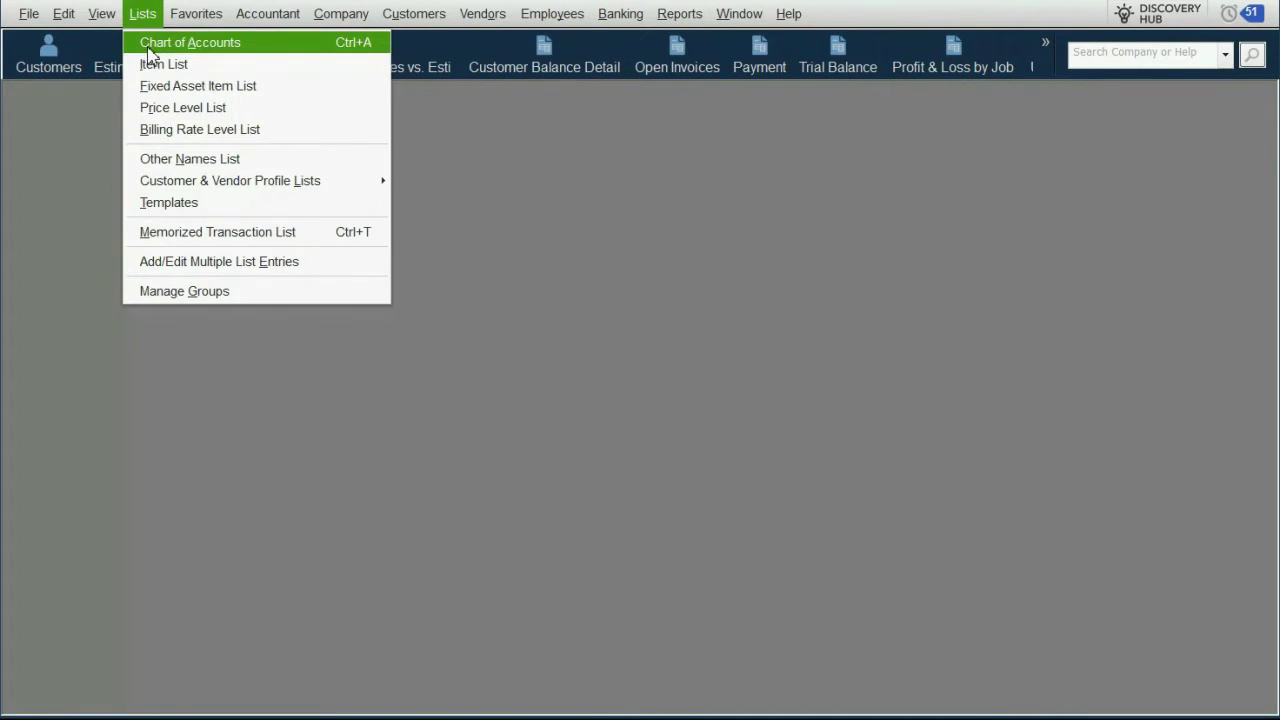
{"action": "left_click", "coordinate": [150, 44]}
{"action": "left_click", "coordinate": [74, 668]}
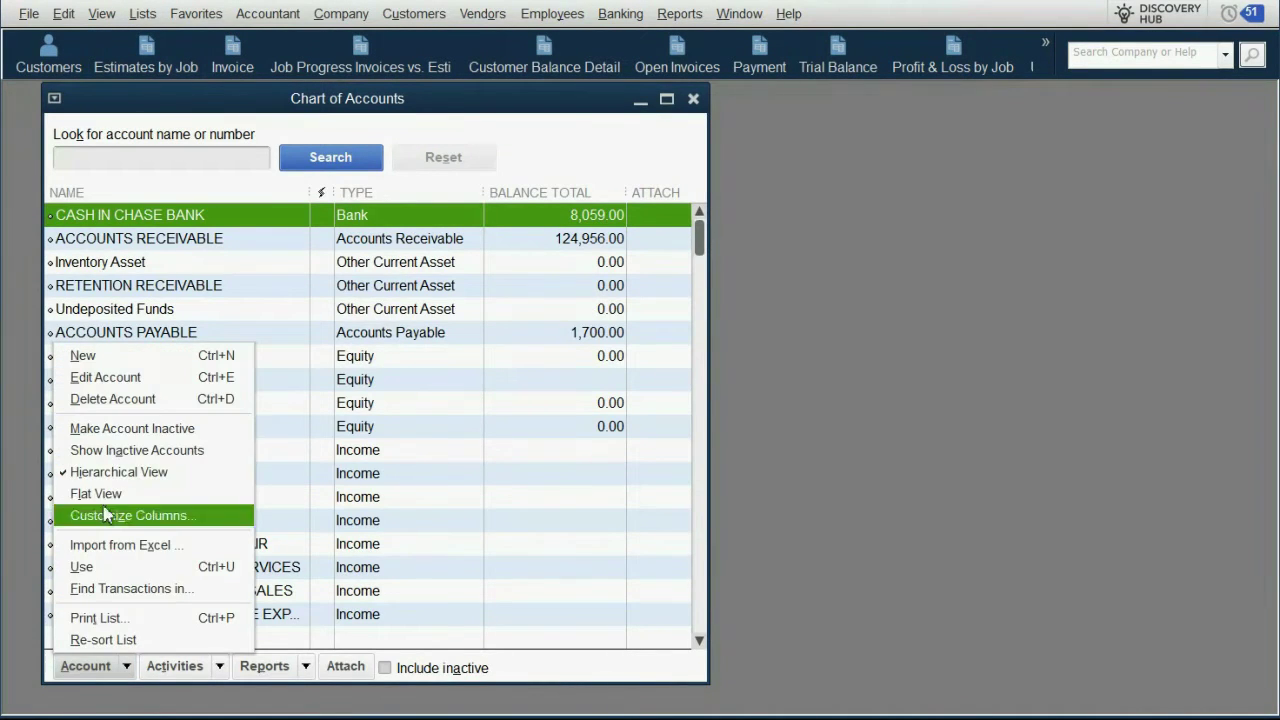
{"action": "left_click", "coordinate": [120, 357]}
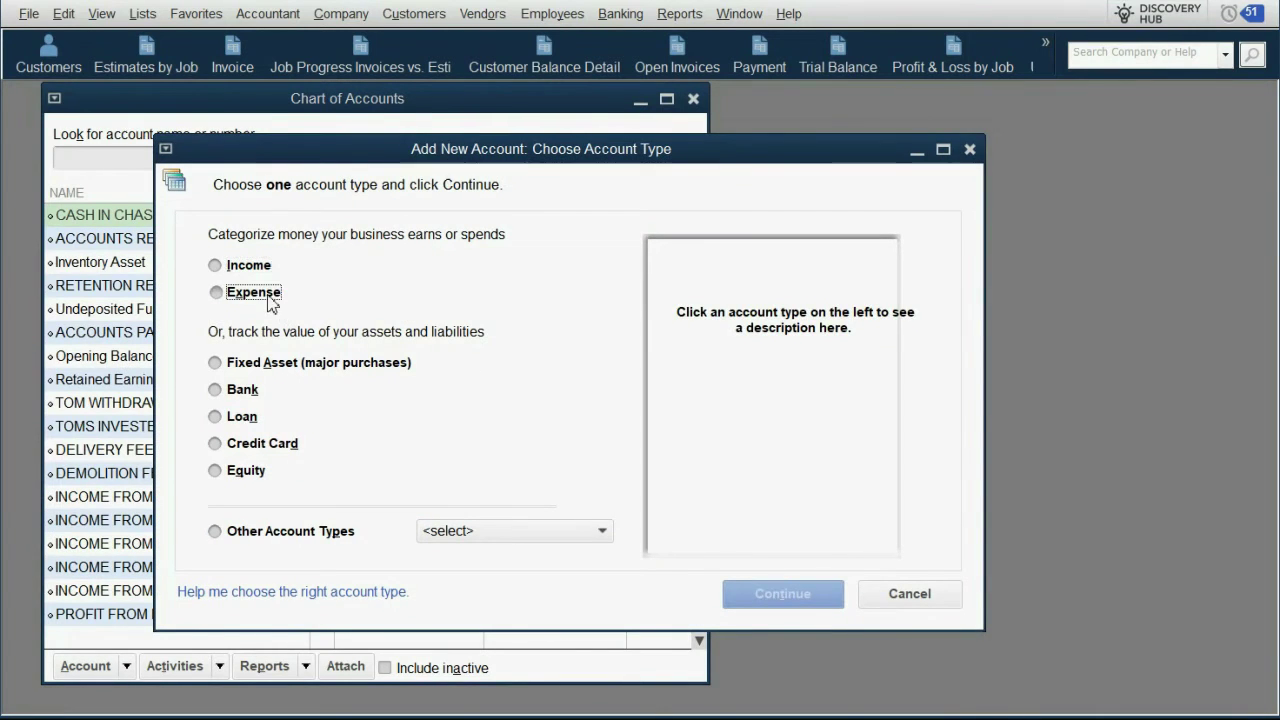
{"action": "left_click", "coordinate": [232, 292]}
{"action": "left_click", "coordinate": [735, 594]}
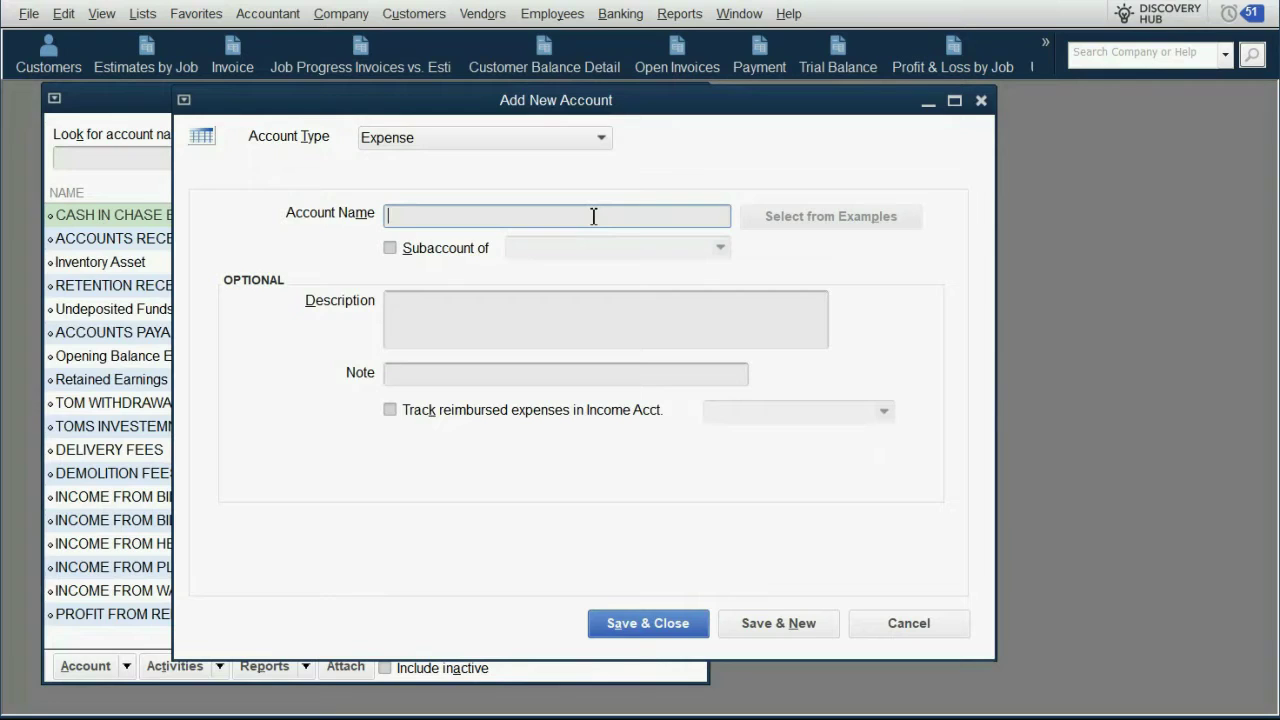
{"action": "type", "text": "INDOOR JOB MATERIALS EXPENSE"}
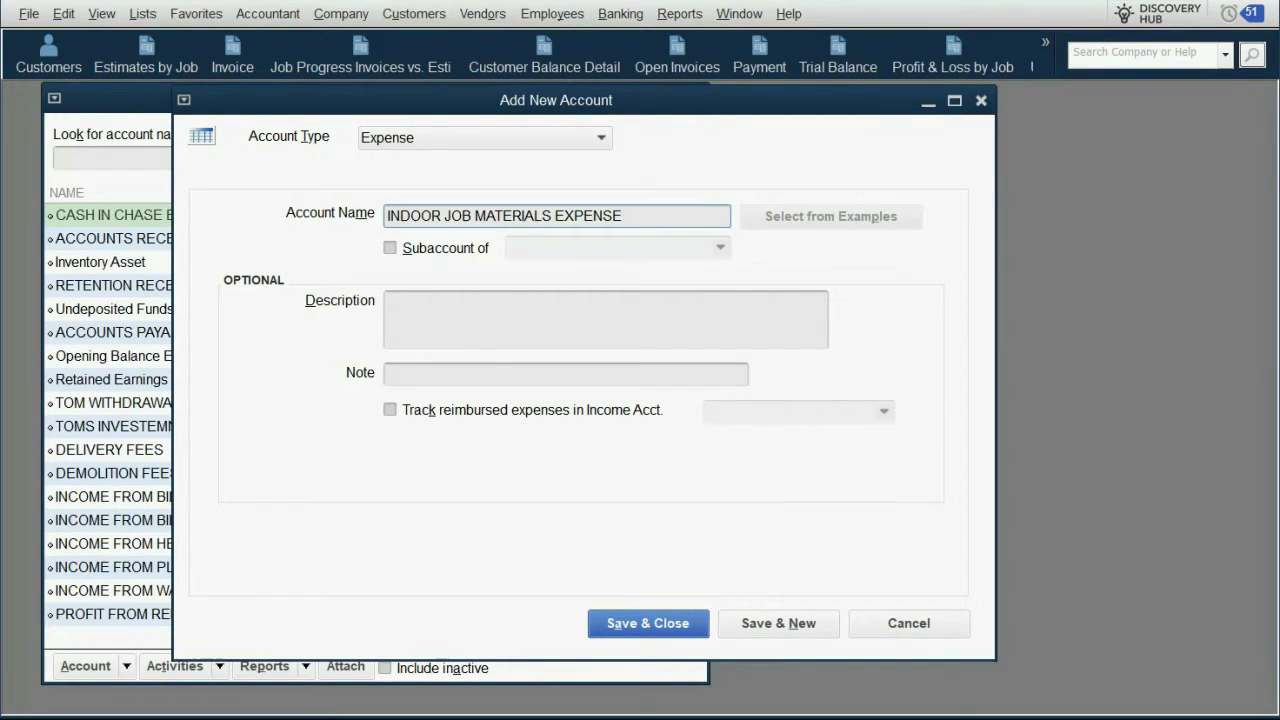
{"action": "left_click", "coordinate": [765, 624]}
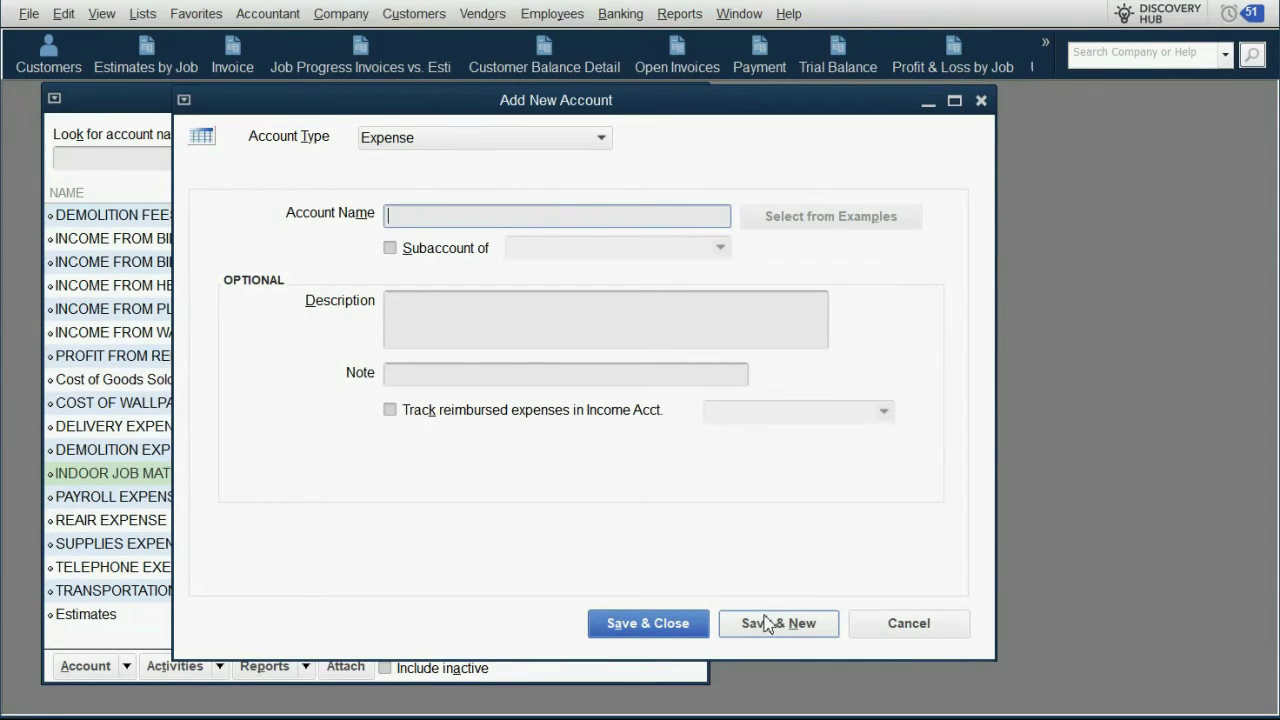
Make the new account an Income account named INDOOR JOB MATERIALS INCOME and save it.
{"action": "left_click", "coordinate": [528, 139]}
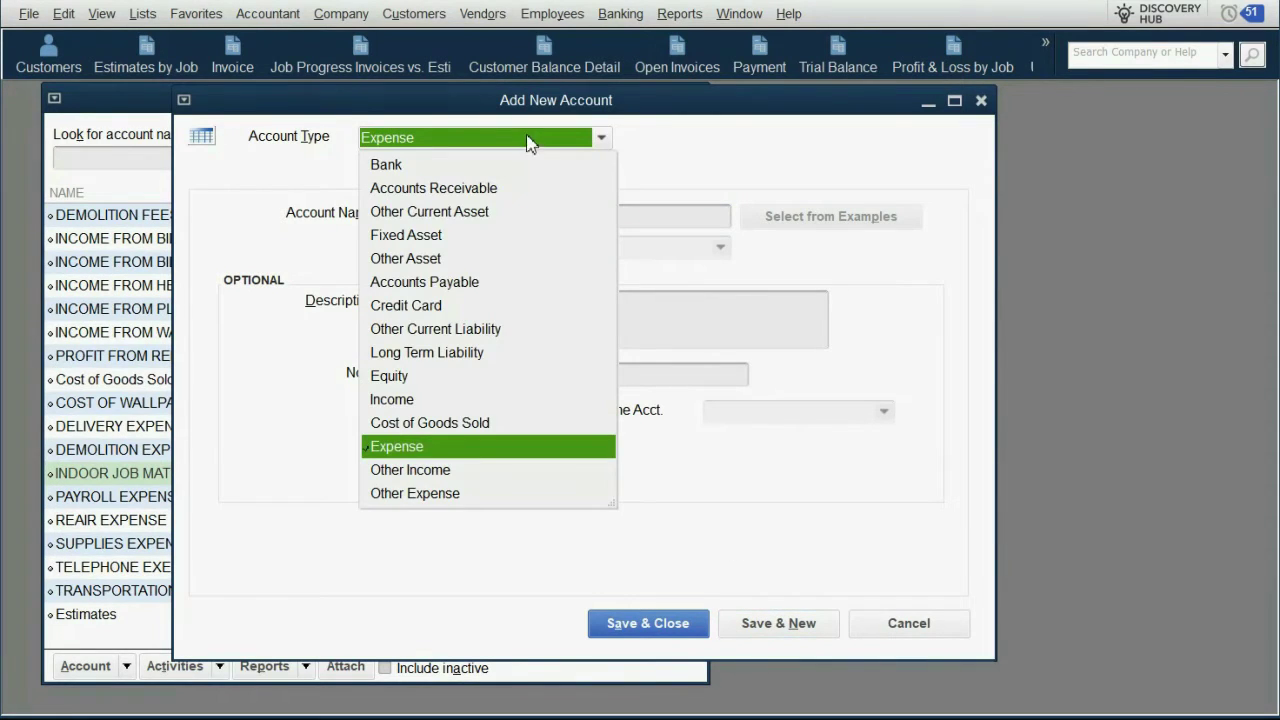
{"action": "left_click", "coordinate": [498, 400]}
{"action": "left_click", "coordinate": [569, 221]}
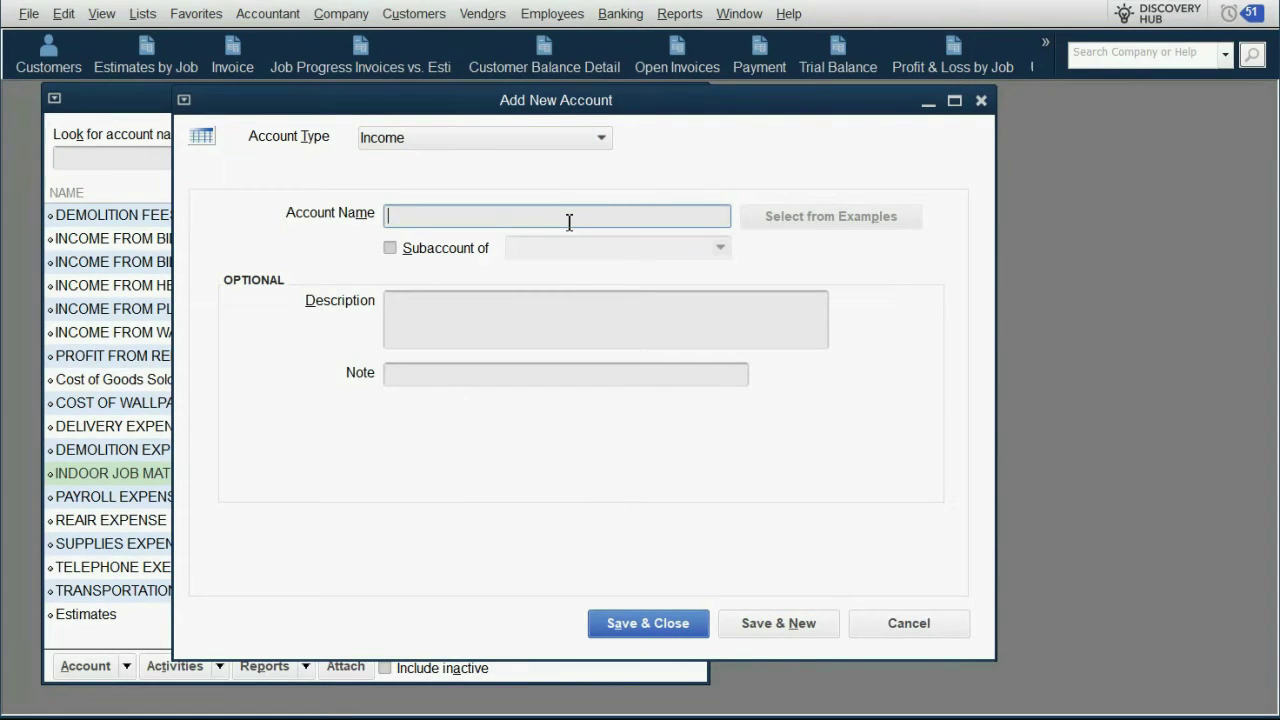
{"action": "type", "text": "INDOOR JOB MATERIALS INCOME"}
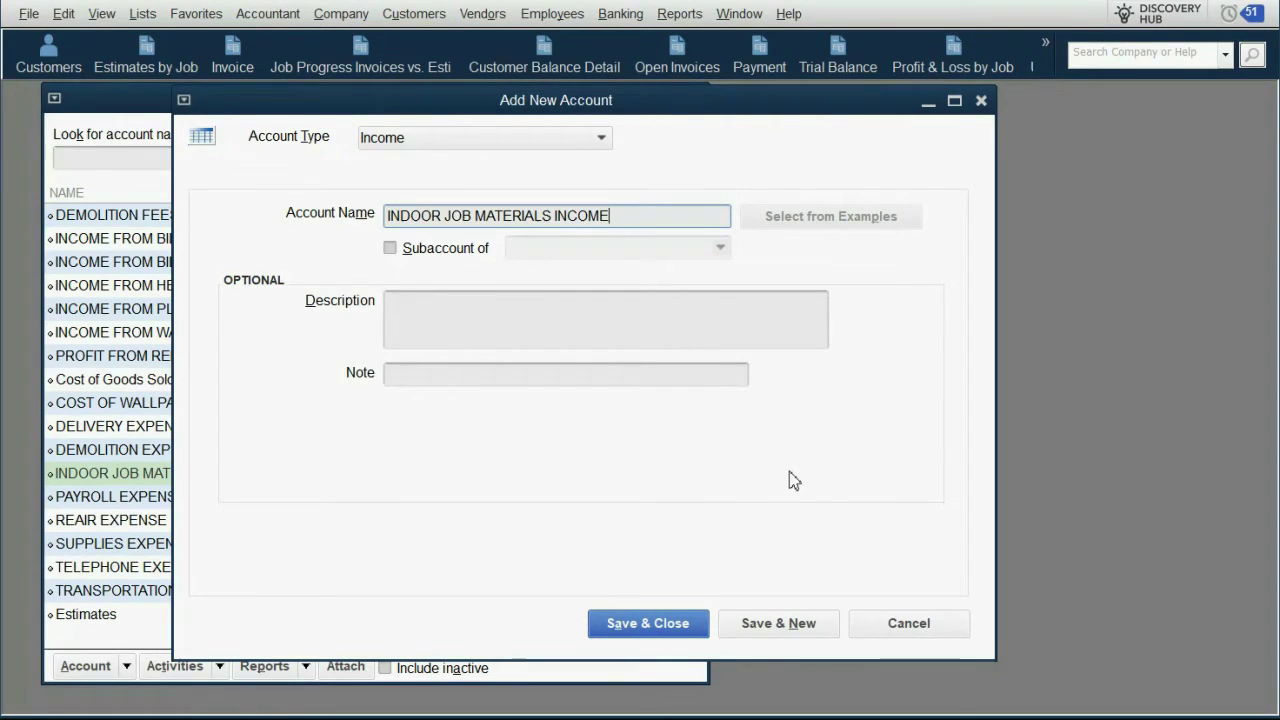
{"action": "left_click", "coordinate": [686, 623]}
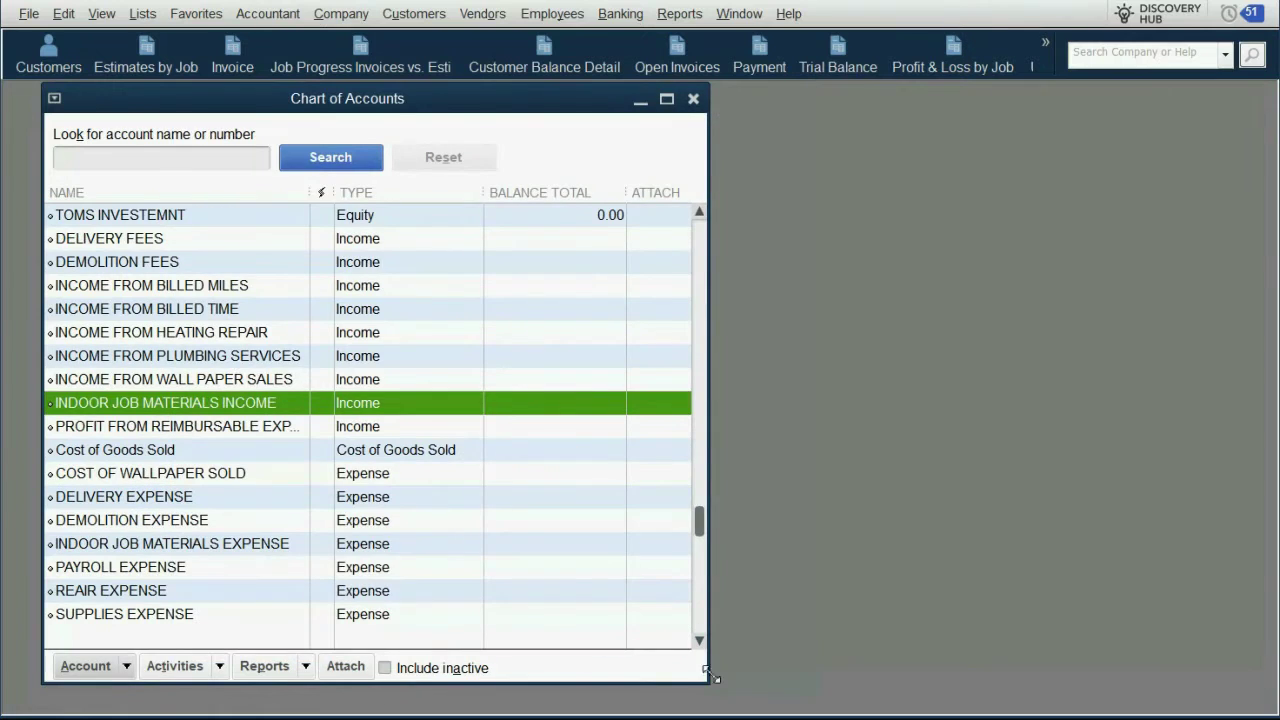
Close the Chart of Accounts window.
{"action": "left_click", "coordinate": [693, 99]}
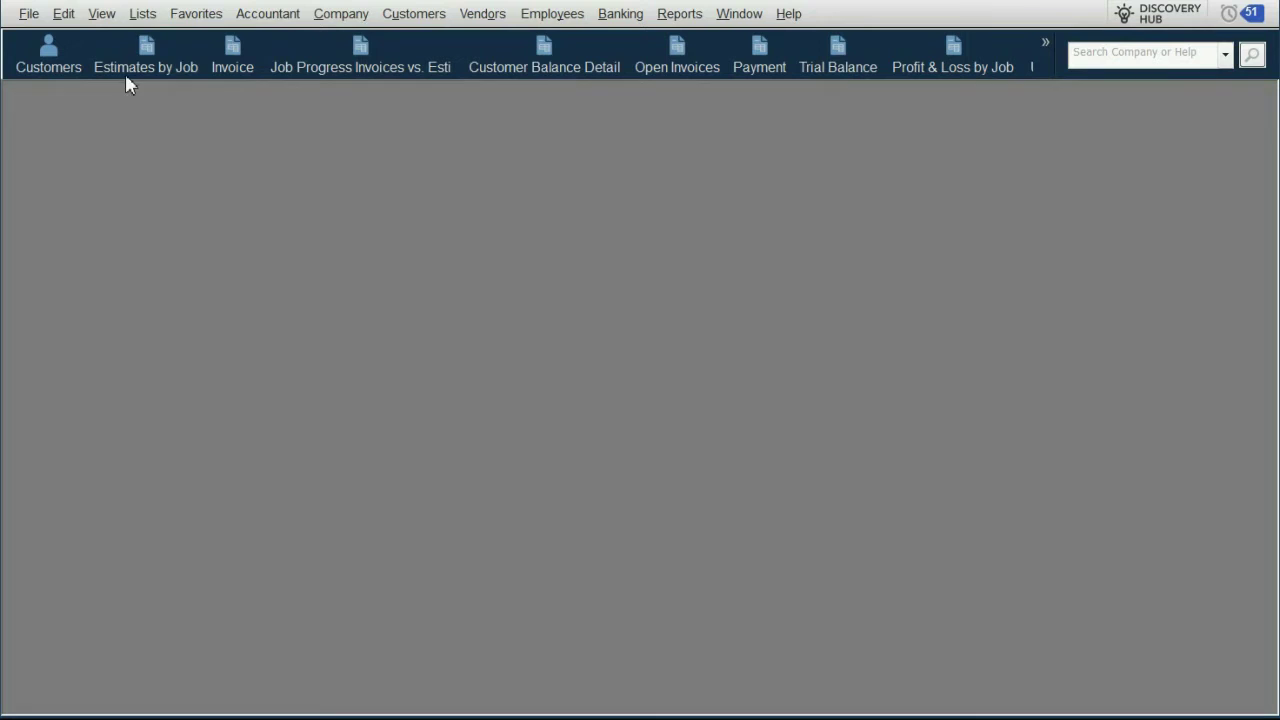
Start a new two-sided Service item named SHEETROCK from the Item List.
{"action": "left_click", "coordinate": [140, 14]}
{"action": "left_click", "coordinate": [160, 64]}
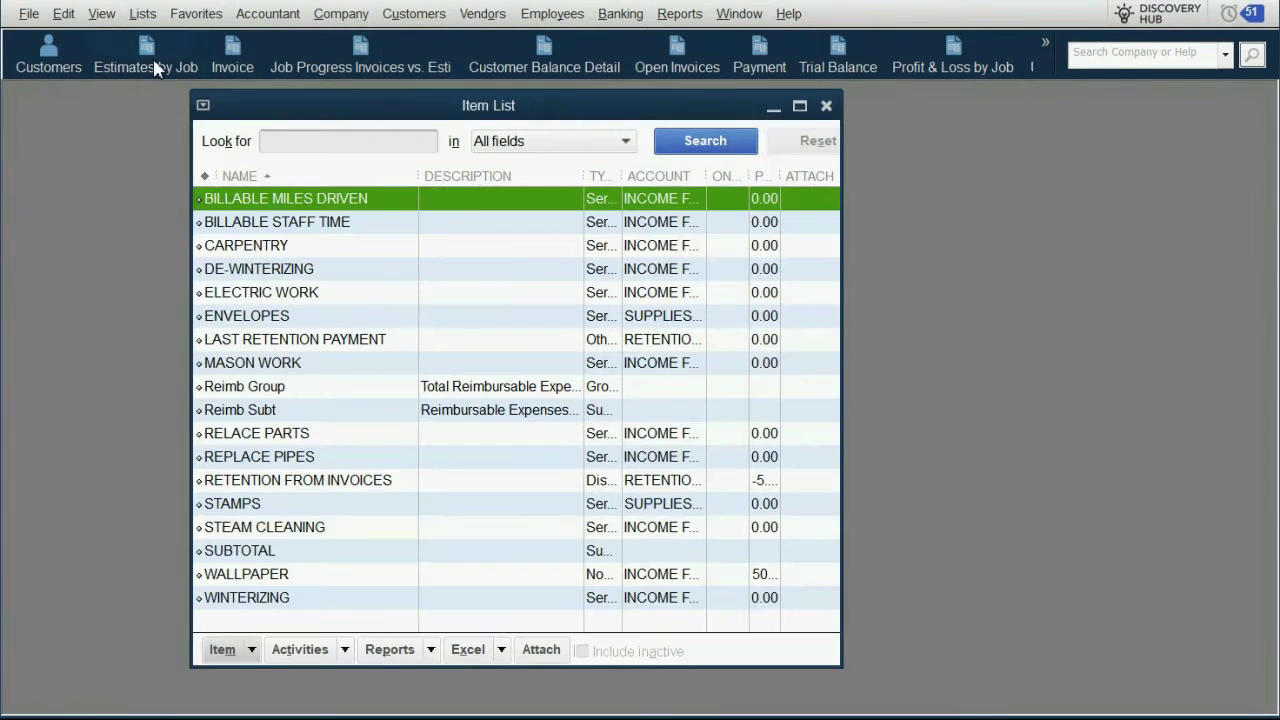
{"action": "left_click", "coordinate": [225, 649]}
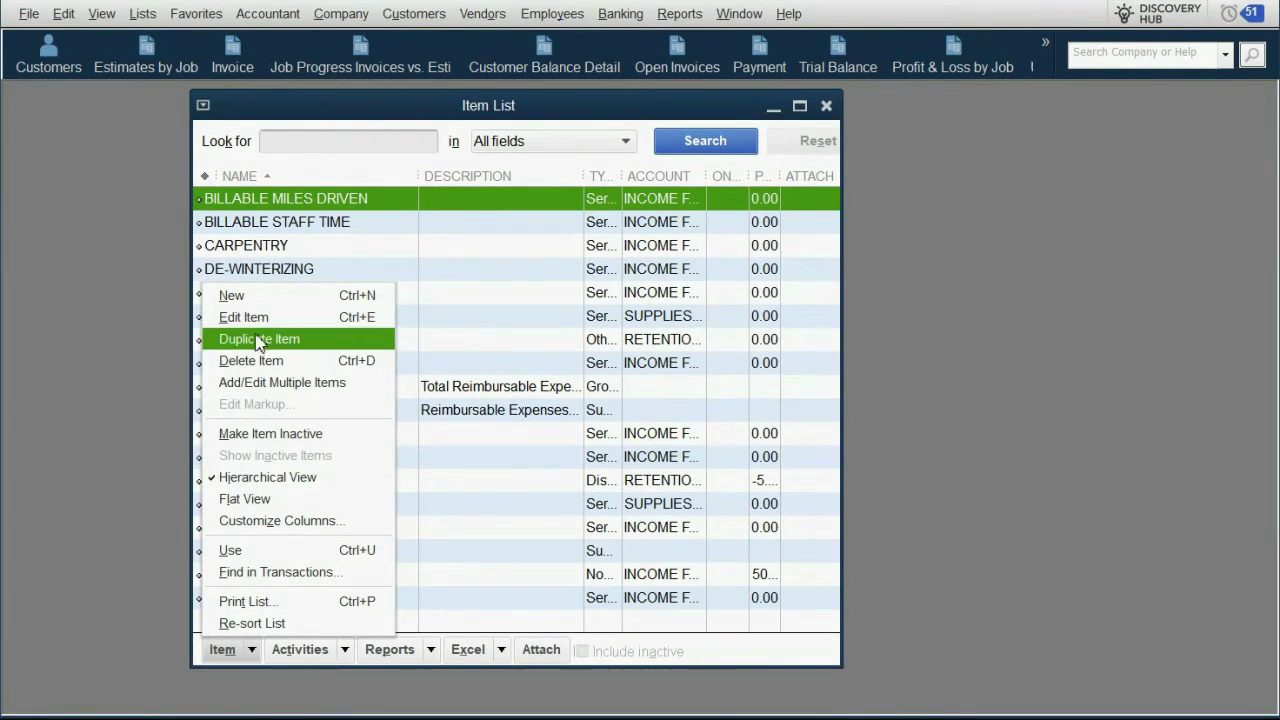
{"action": "left_click", "coordinate": [266, 296]}
{"action": "left_click", "coordinate": [280, 194]}
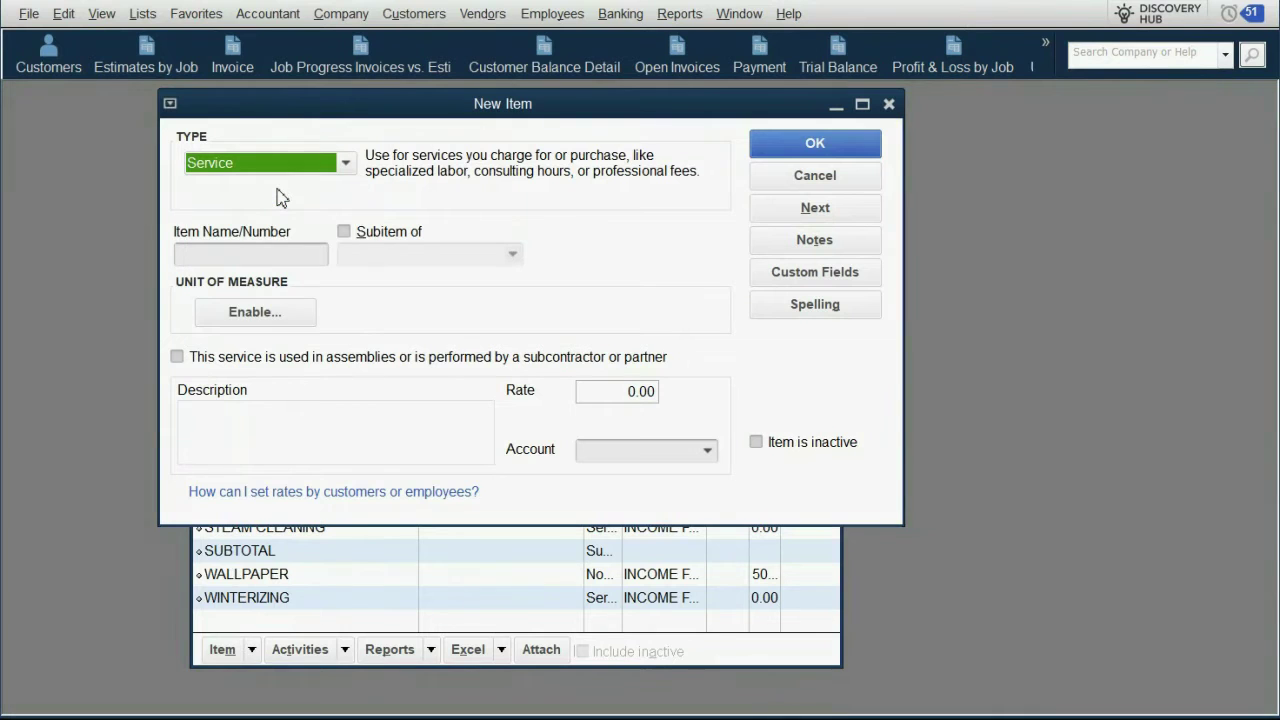
{"action": "left_click", "coordinate": [177, 357]}
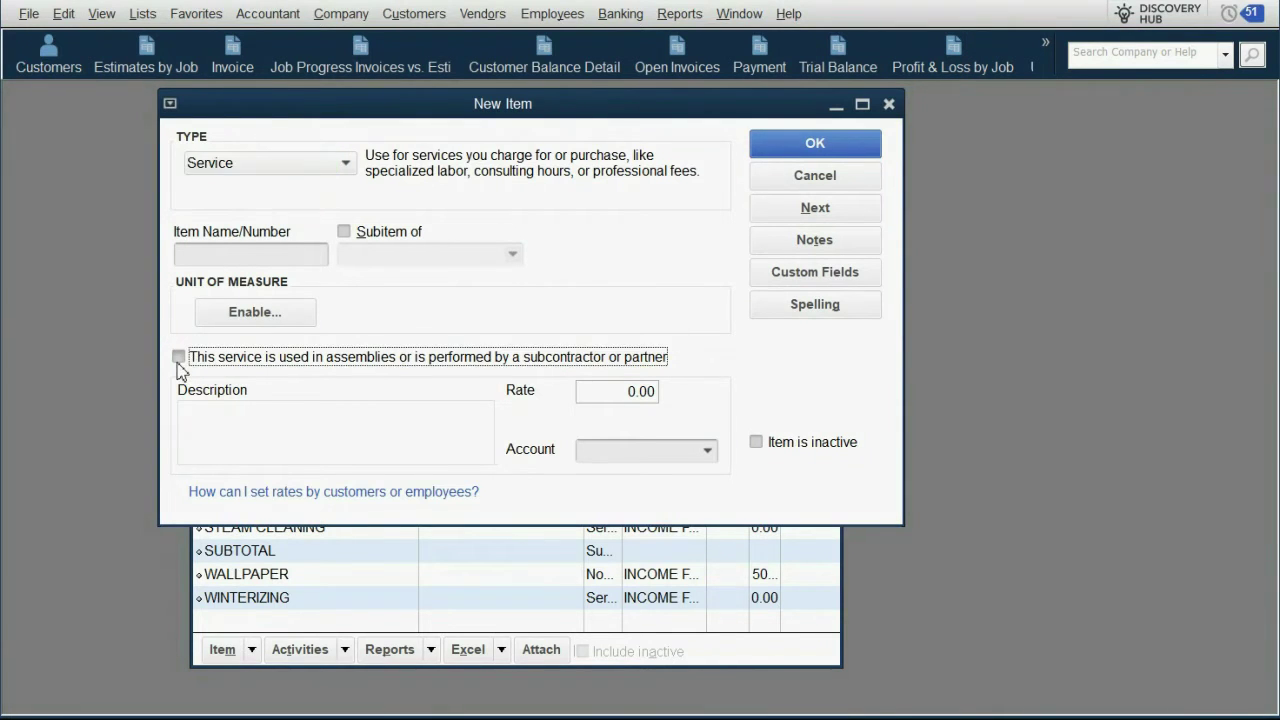
{"action": "left_click_drag", "start_coordinate": [394, 107], "coordinate": [620, 117]}
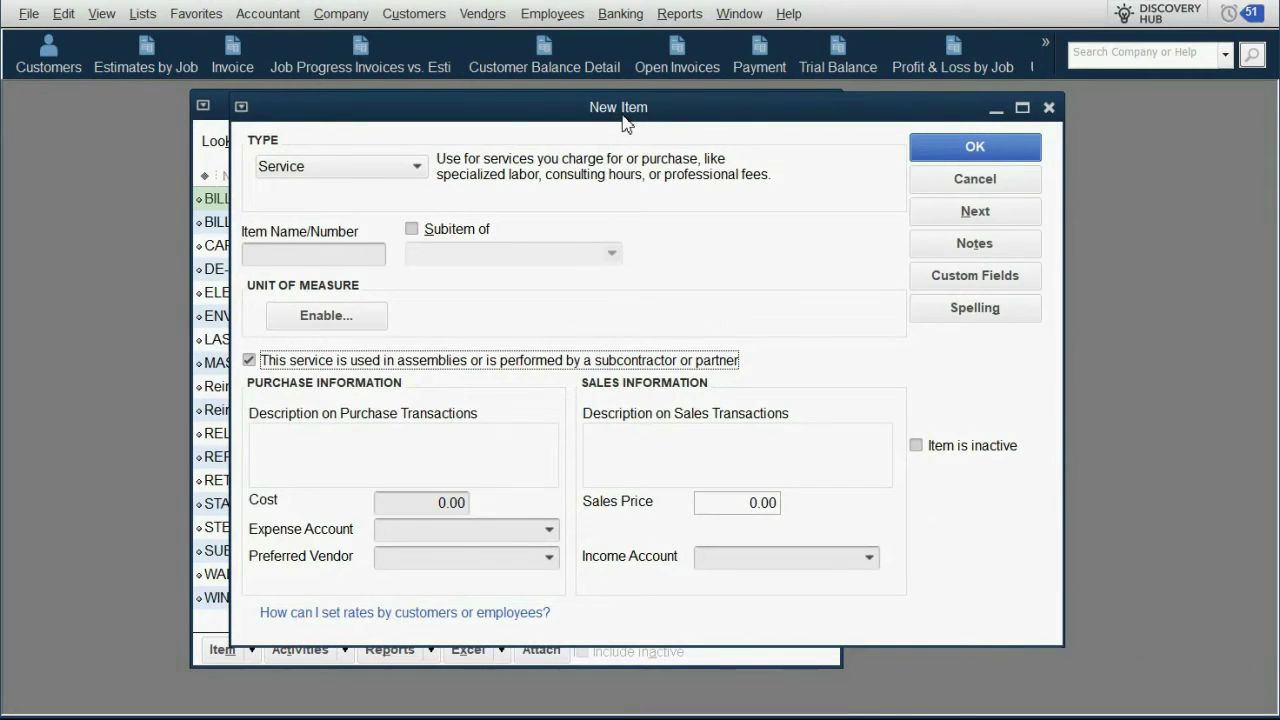
{"action": "left_click", "coordinate": [331, 255]}
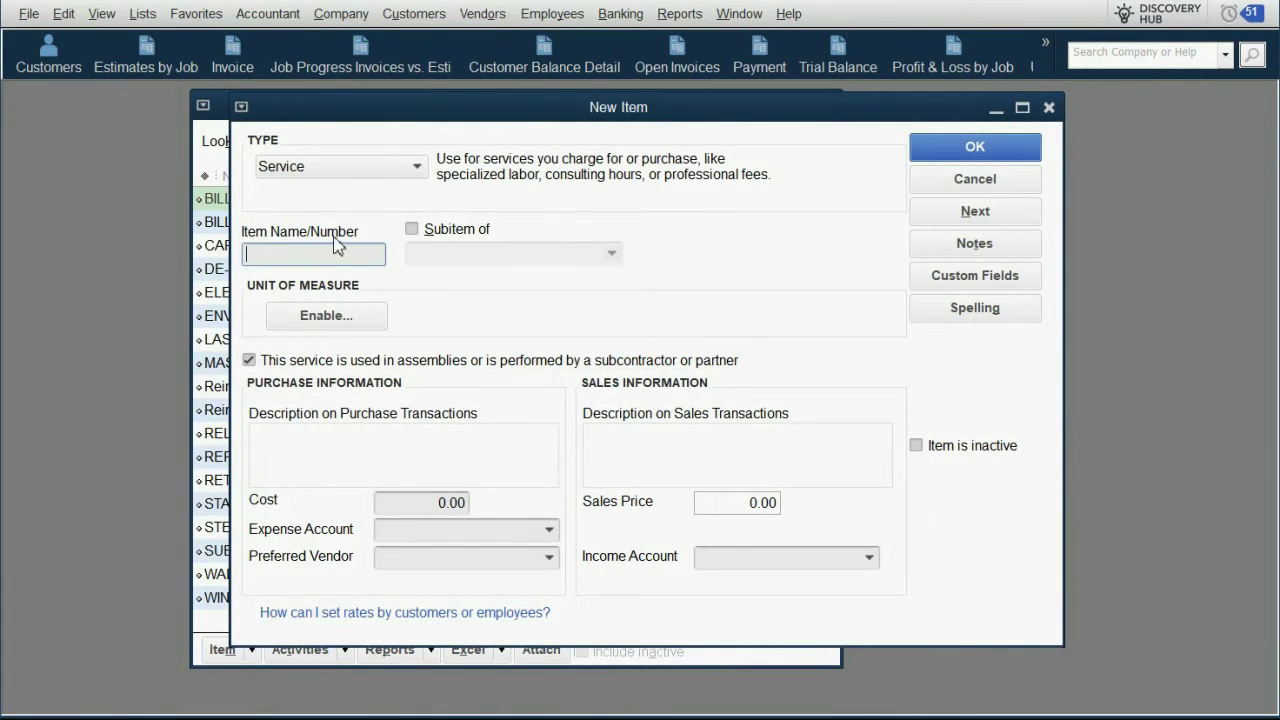
{"action": "type", "text": "SHEETROCK"}
Give SHEETROCK a cost of 3.00 and a sales price of 5.00.
{"action": "left_click", "coordinate": [429, 508]}
{"action": "left_click_drag", "start_coordinate": [429, 510], "coordinate": [500, 503]}
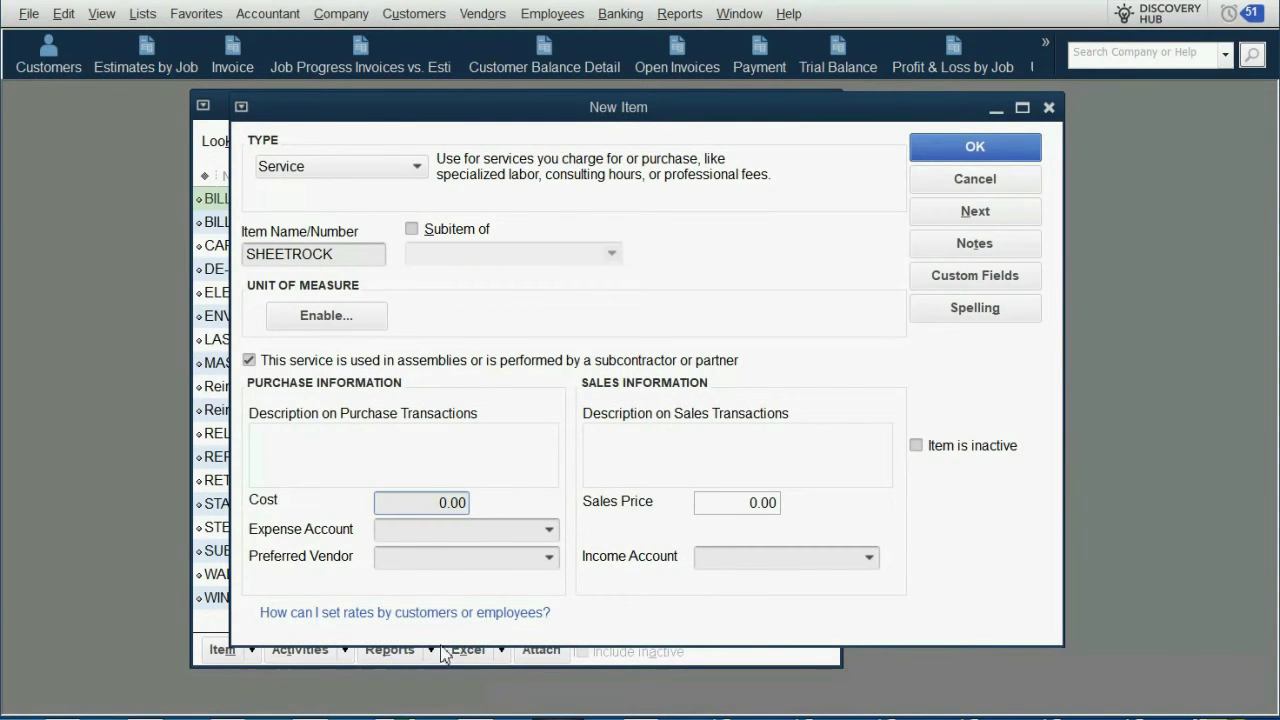
{"action": "left_click_drag", "start_coordinate": [425, 503], "coordinate": [502, 510]}
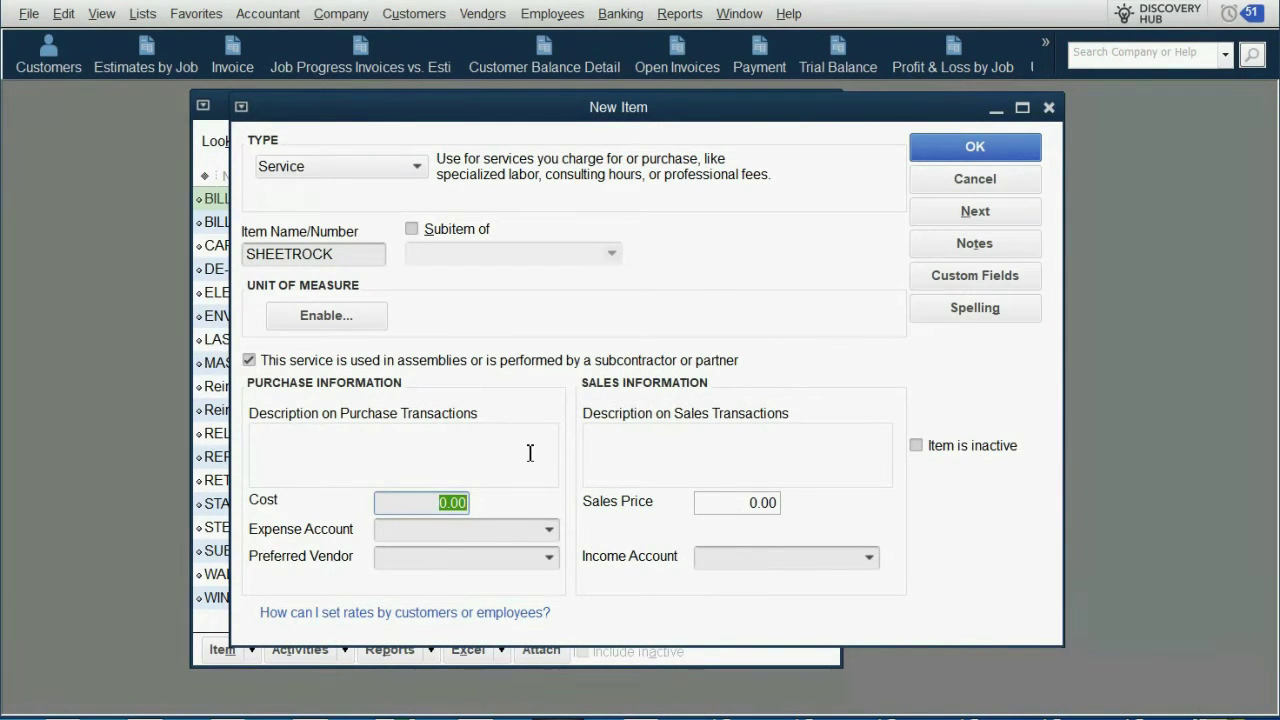
{"action": "type", "text": "3"}
{"action": "left_click", "coordinate": [775, 508]}
{"action": "type", "text": "3.75"}
{"action": "type", "text": "5"}
{"action": "key", "text": "Tab"}
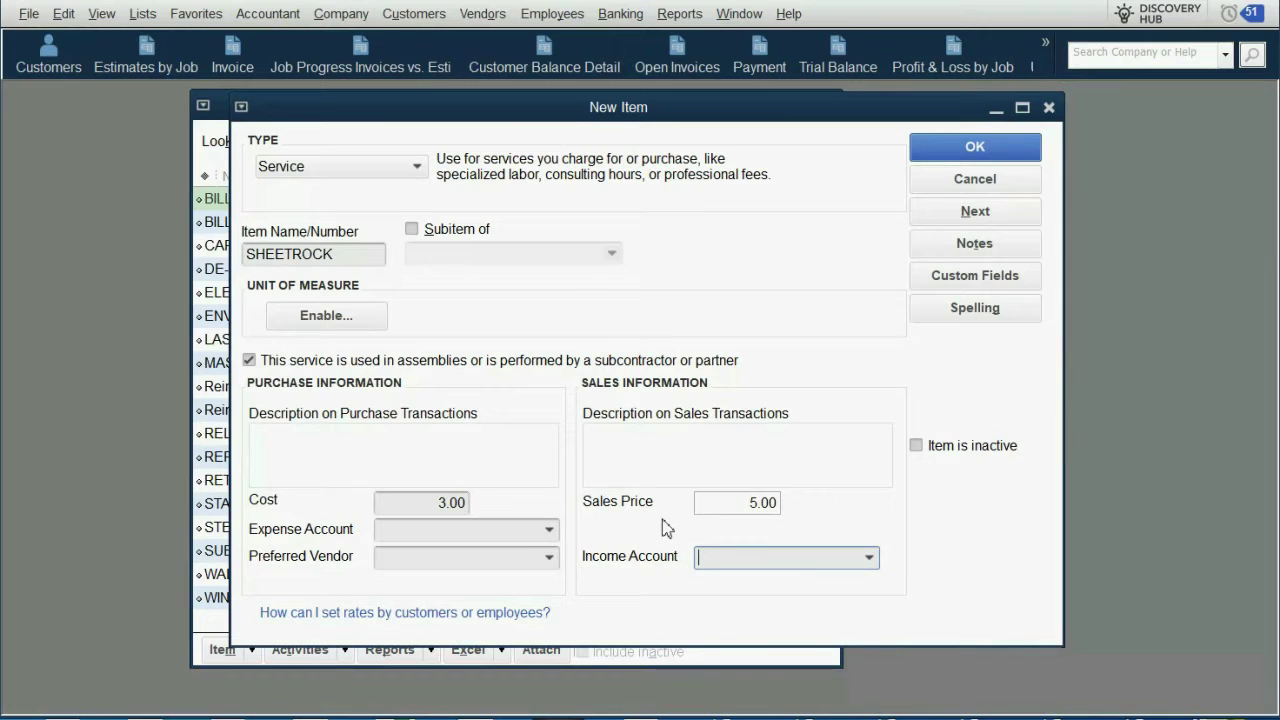
Link SHEETROCK to the INDOOR JOB MATERIALS EXPENSE and INDOOR JOB MATERIALS INCOME accounts.
{"action": "left_click", "coordinate": [550, 530]}
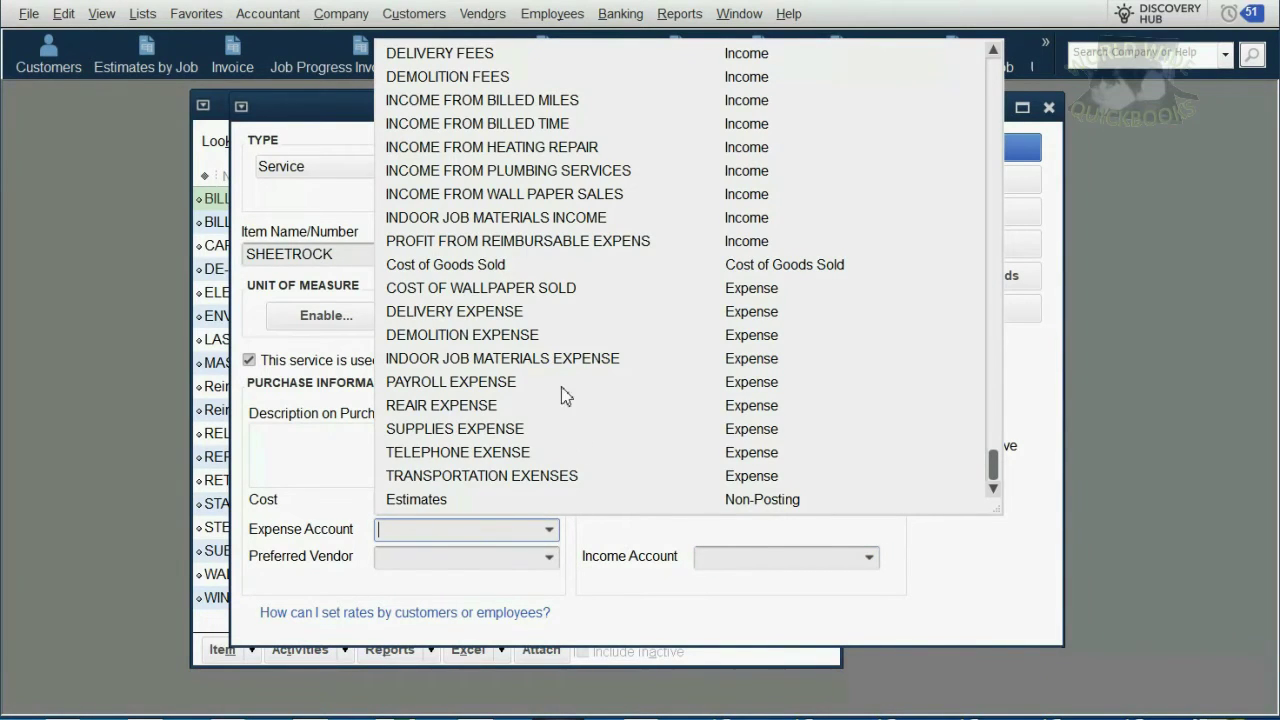
{"action": "left_click", "coordinate": [562, 358]}
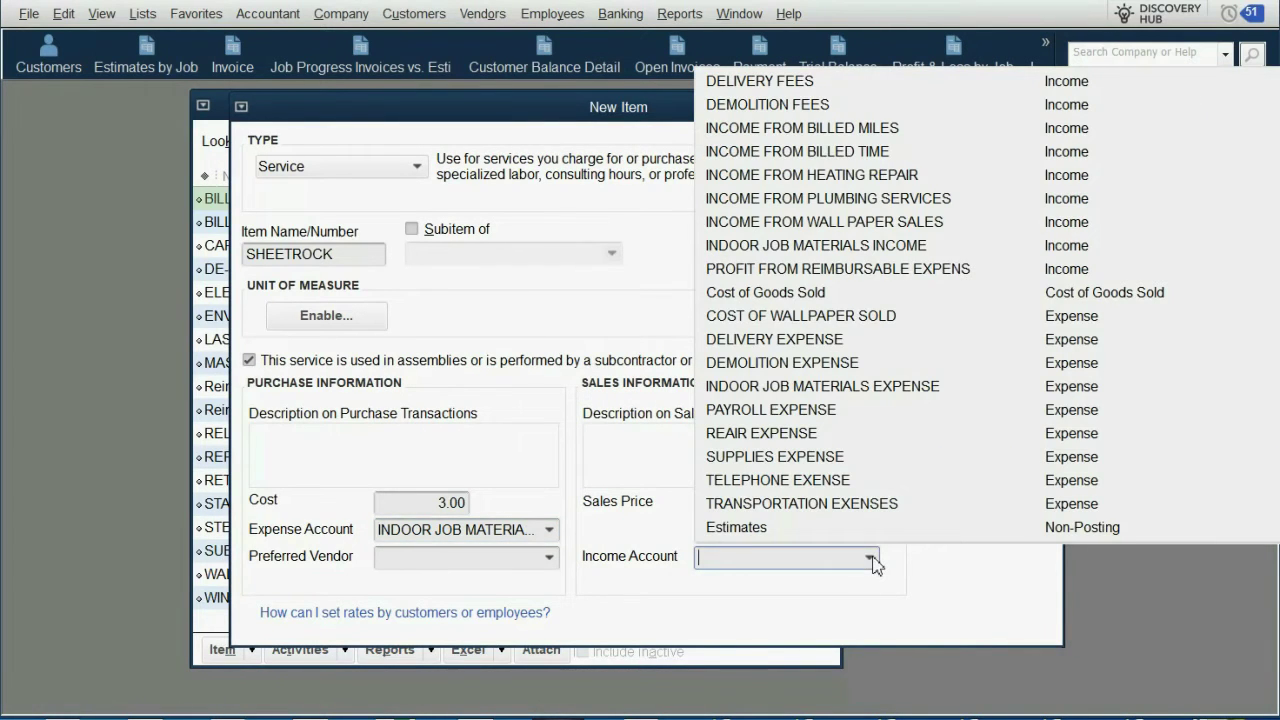
{"action": "left_click", "coordinate": [869, 557]}
{"action": "left_click", "coordinate": [900, 246]}
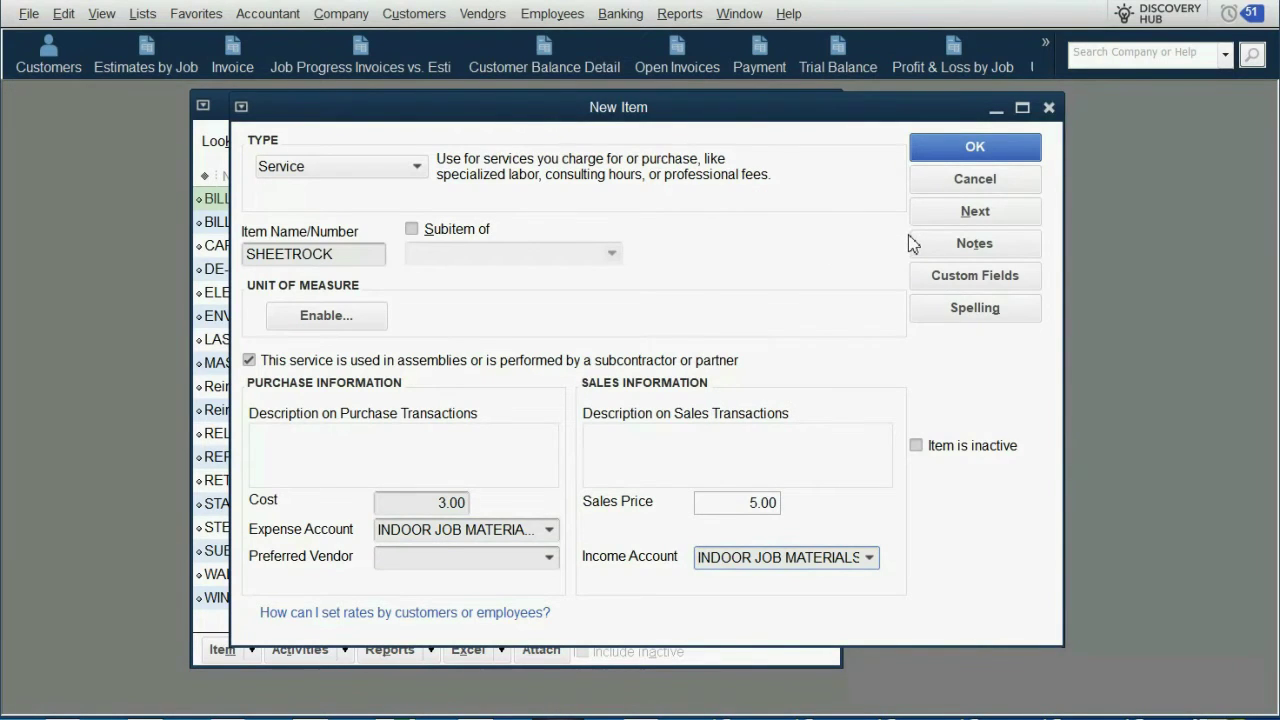
Save SHEETROCK, then enter a new item BRACKETS with cost 4 and sales price 10.
{"action": "left_click", "coordinate": [957, 218]}
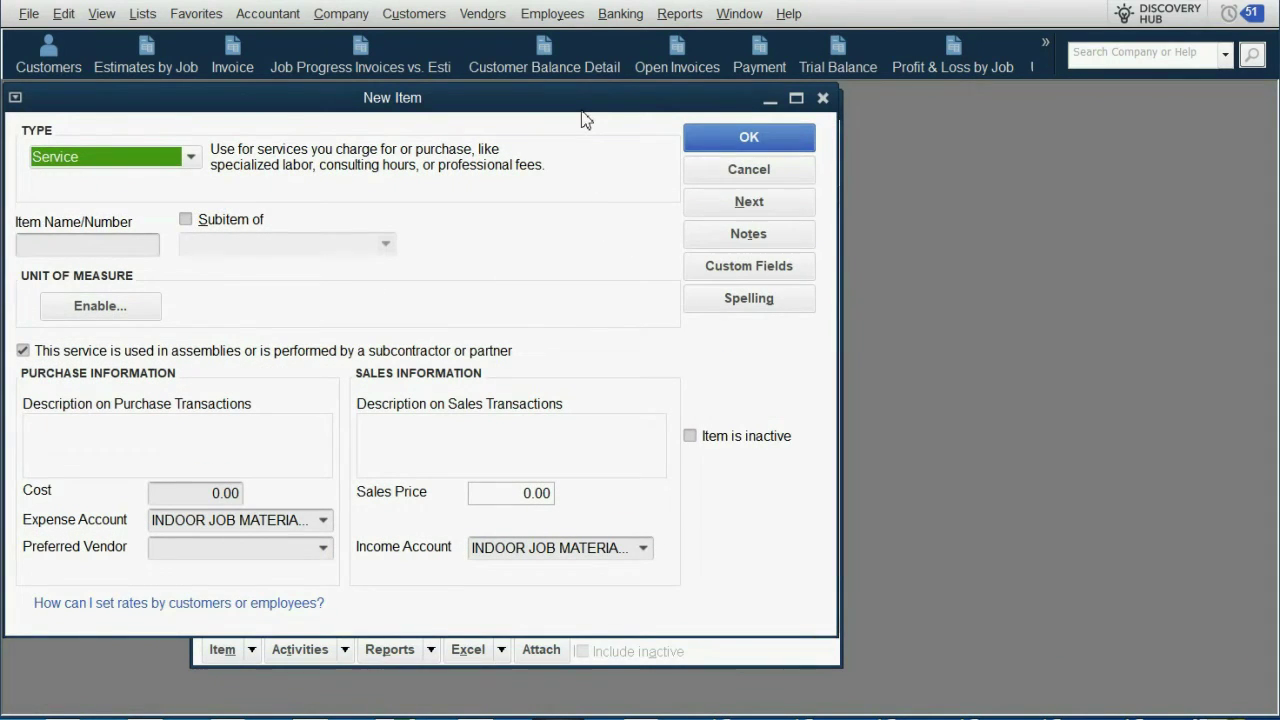
{"action": "left_click_drag", "start_coordinate": [581, 106], "coordinate": [659, 100]}
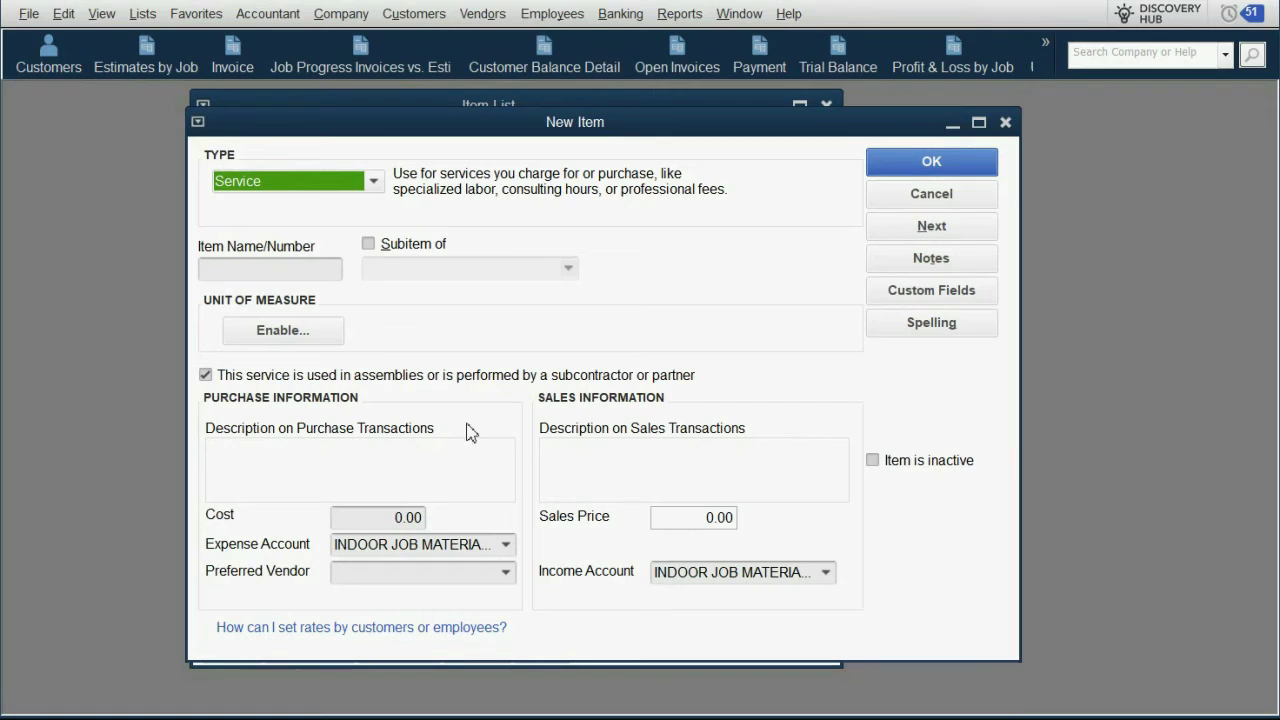
{"action": "left_click", "coordinate": [329, 269]}
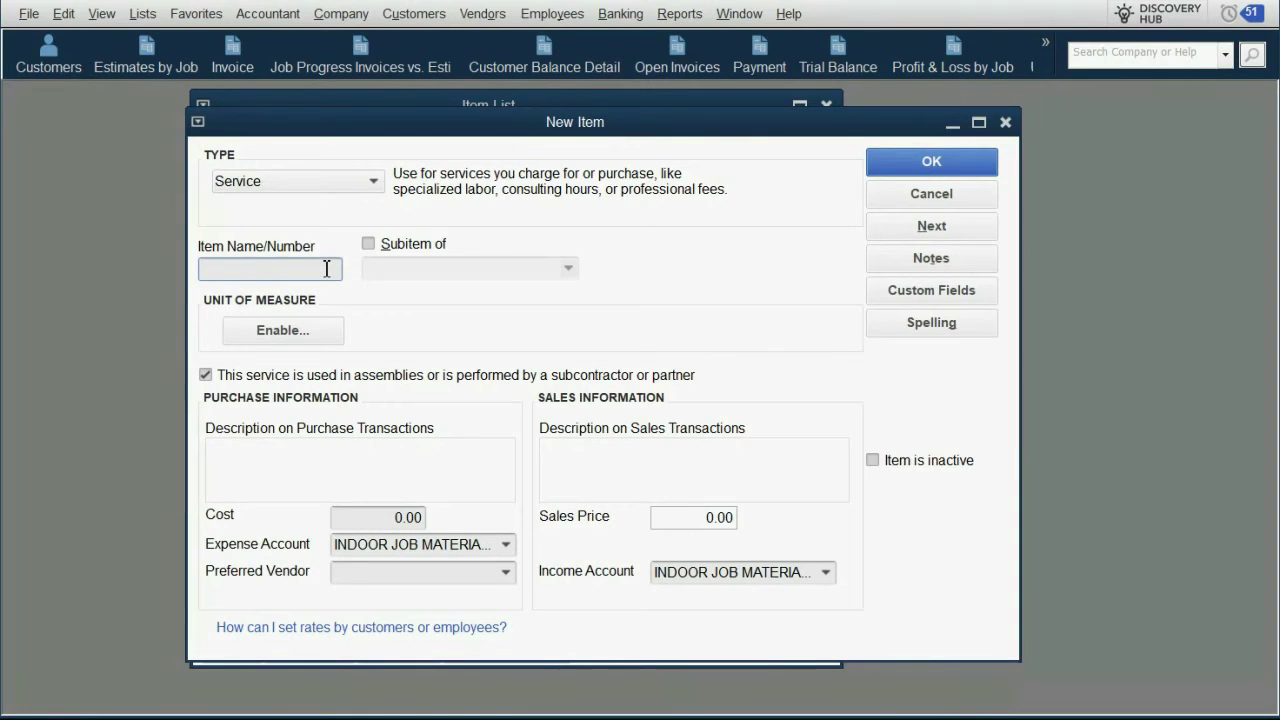
{"action": "type", "text": "BRACKETS"}
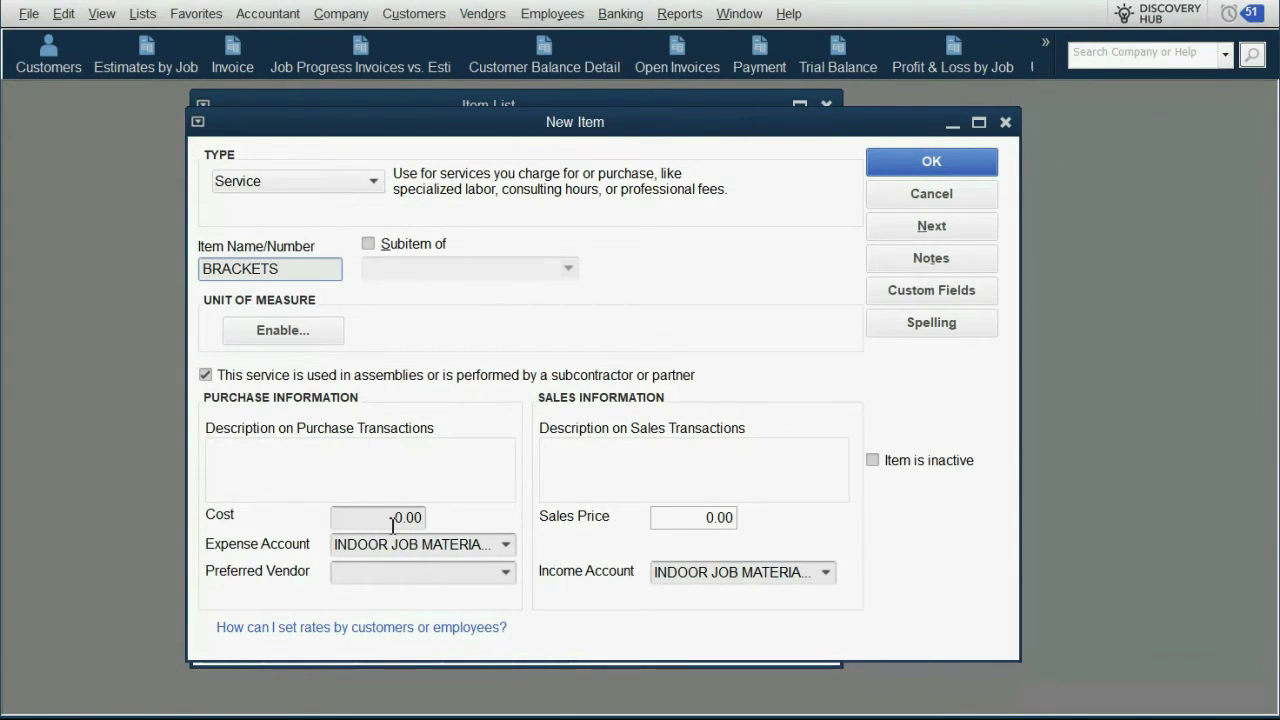
{"action": "left_click", "coordinate": [395, 517]}
{"action": "type", "text": "4"}
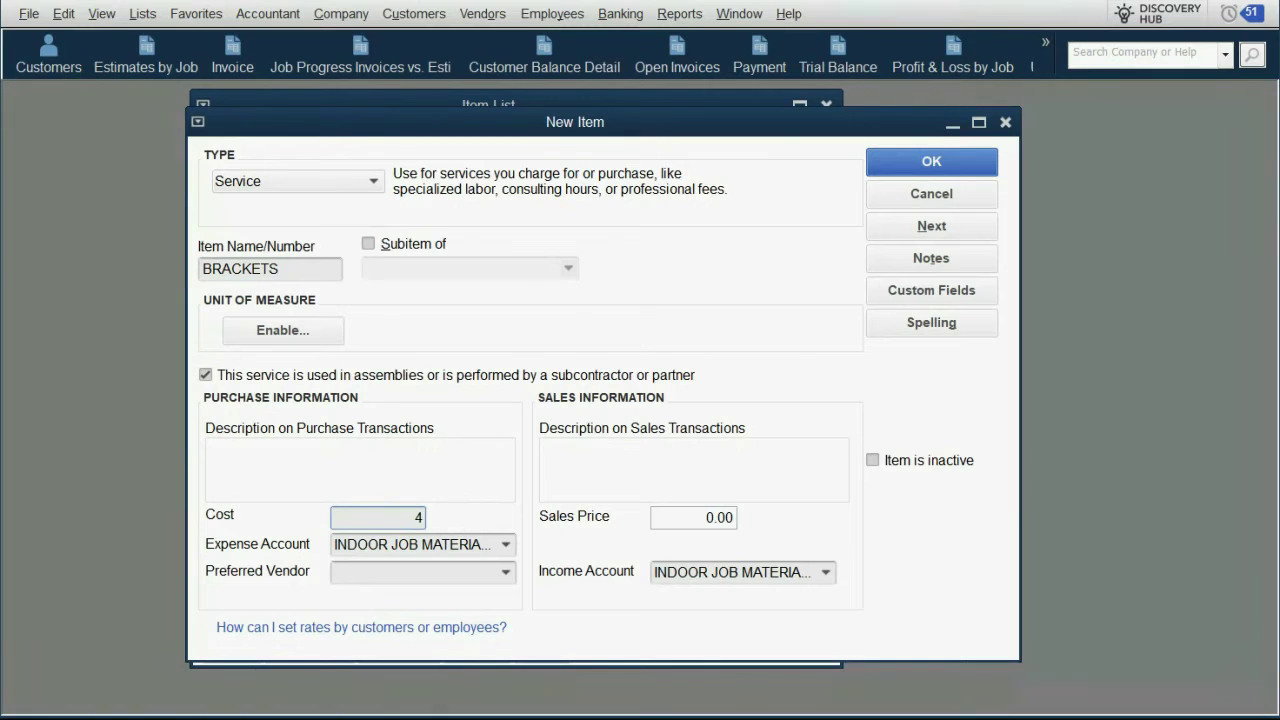
{"action": "left_click", "coordinate": [718, 517]}
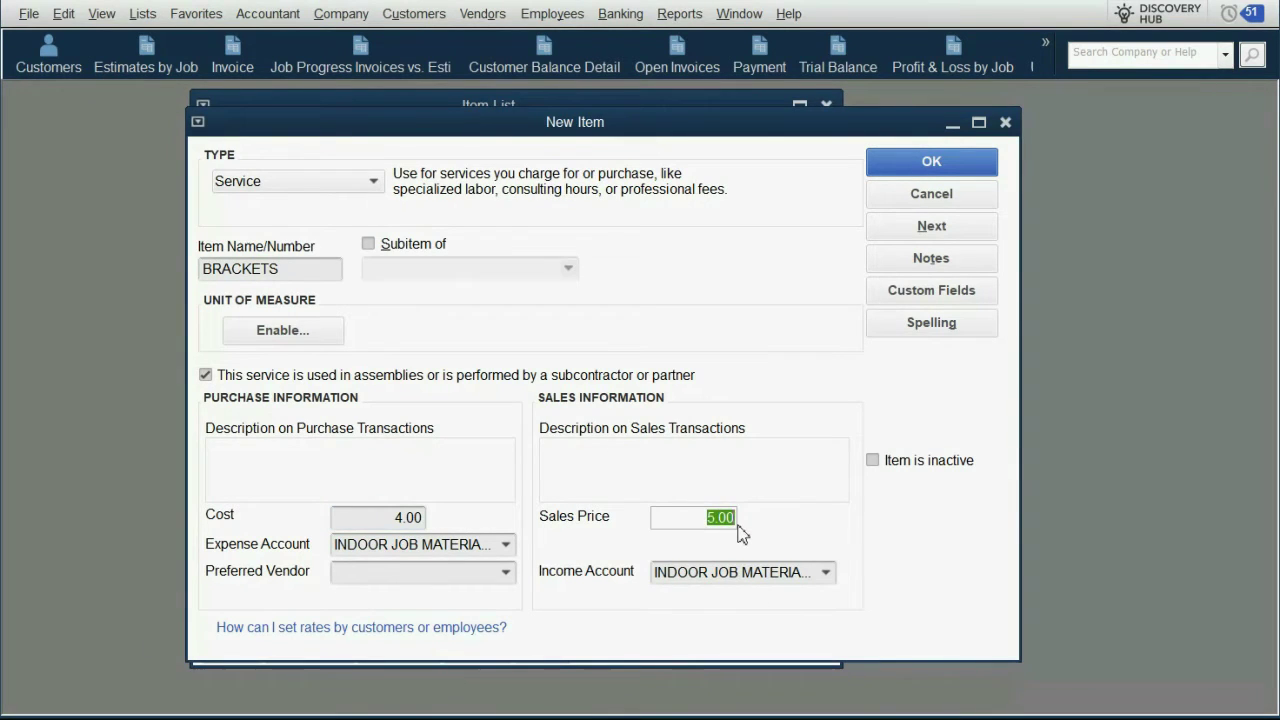
{"action": "type", "text": "10"}
{"action": "key", "text": "Tab"}
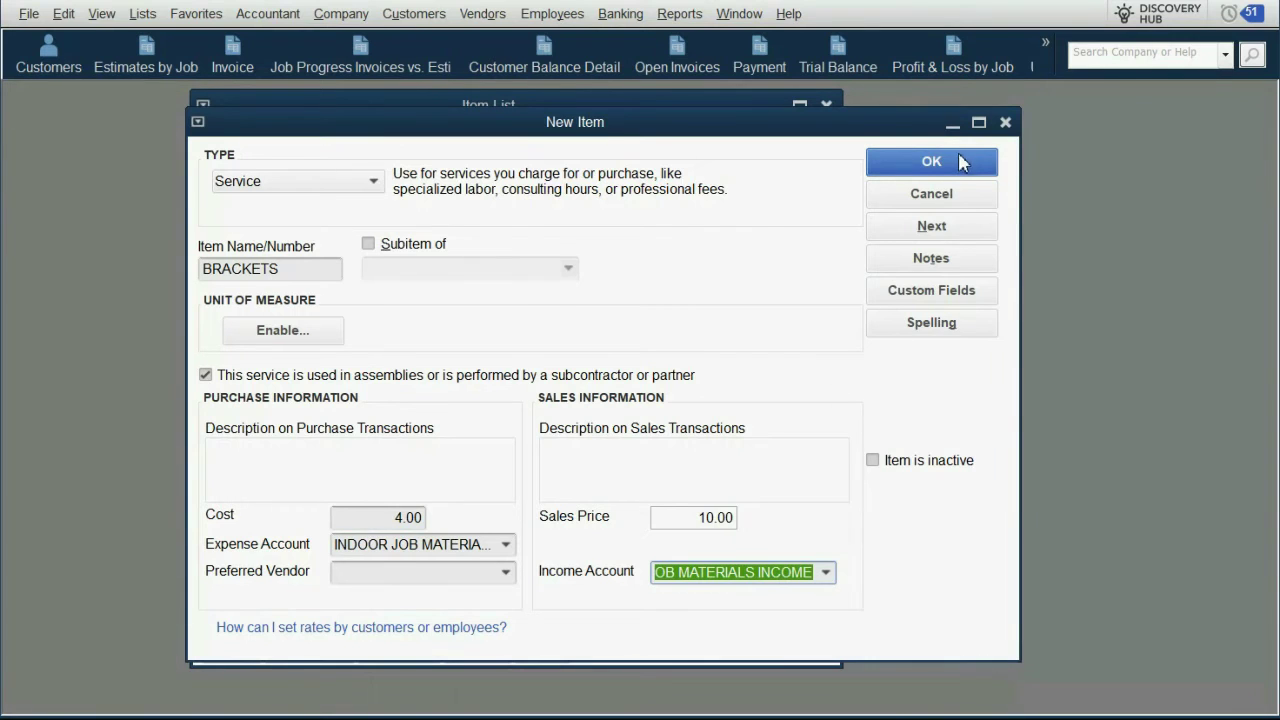
Save the BRACKETS item to the item list.
{"action": "left_click", "coordinate": [925, 162]}
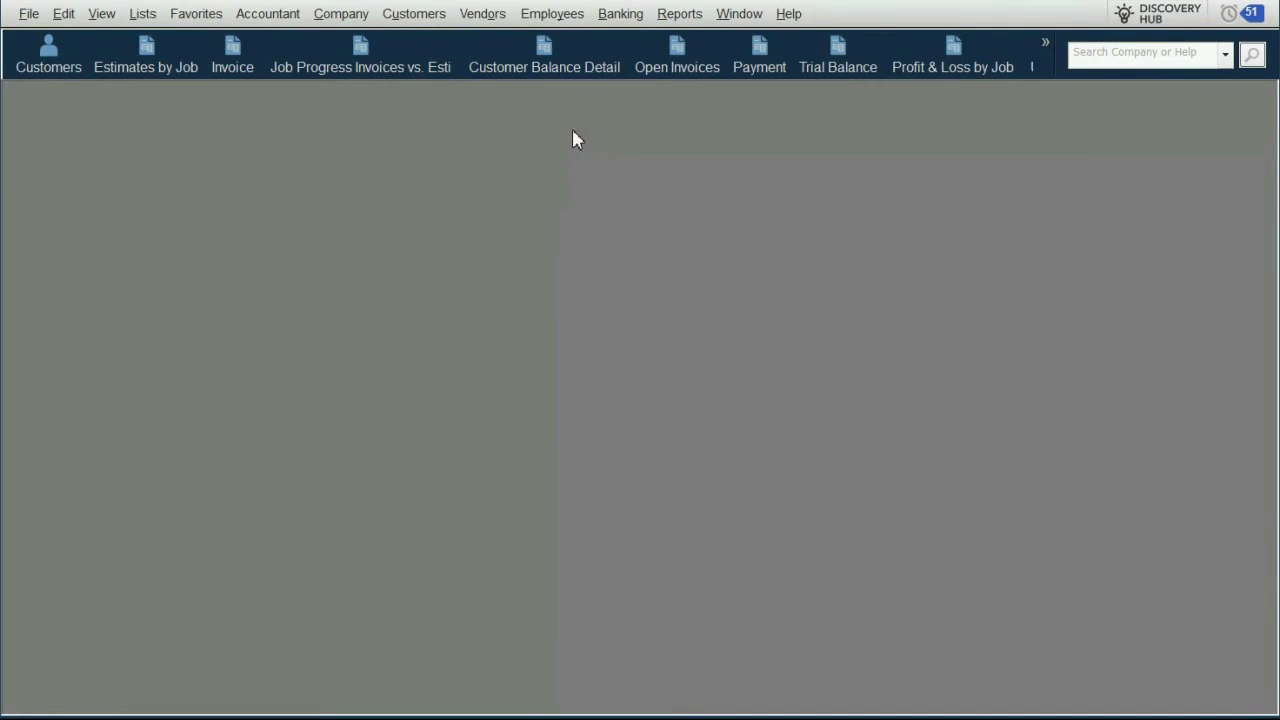
Start a check from CASH IN CHASE BANK dated 02/02/2018.
{"action": "left_click", "coordinate": [616, 15]}
{"action": "left_click", "coordinate": [610, 40]}
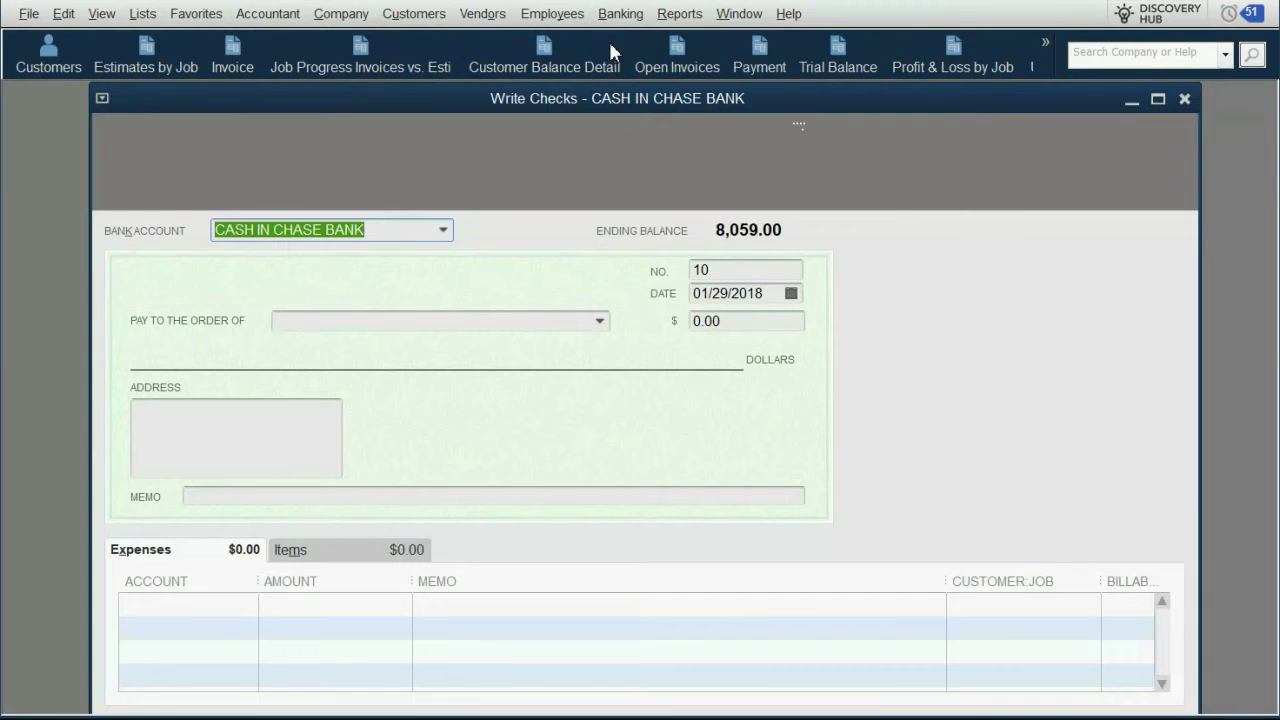
{"action": "left_click", "coordinate": [791, 293]}
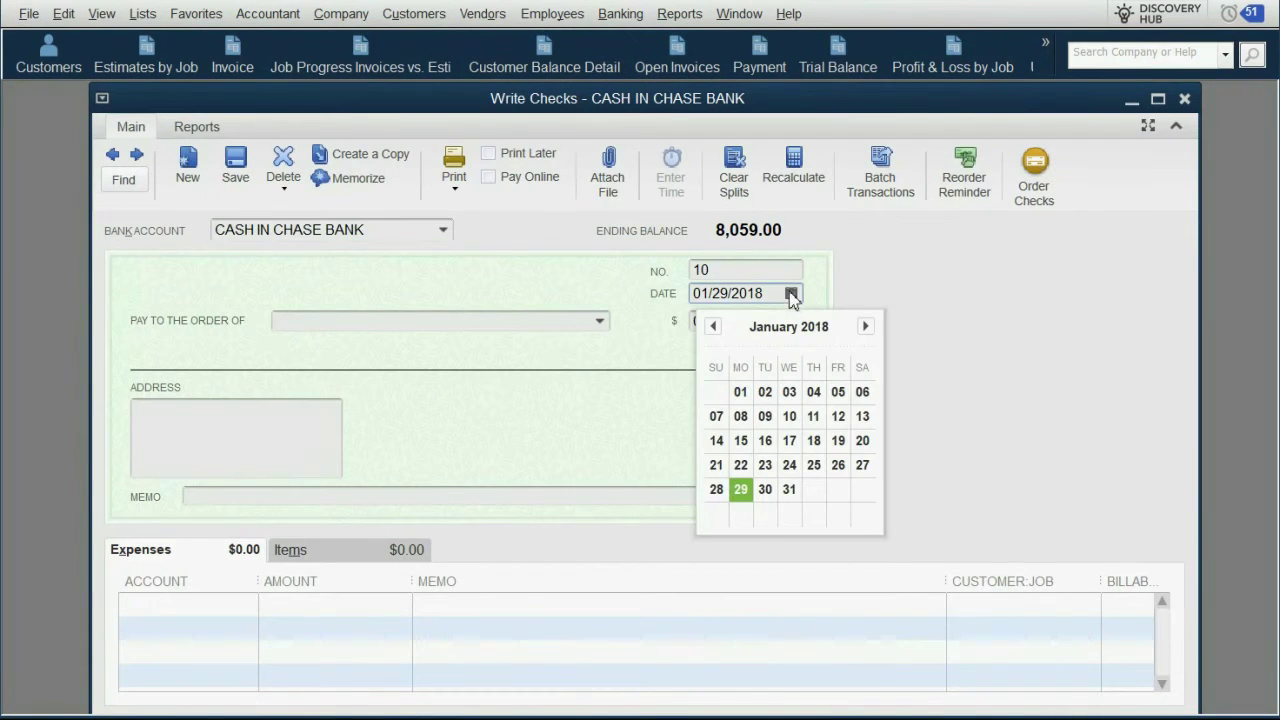
{"action": "left_click", "coordinate": [865, 327]}
{"action": "left_click", "coordinate": [840, 392]}
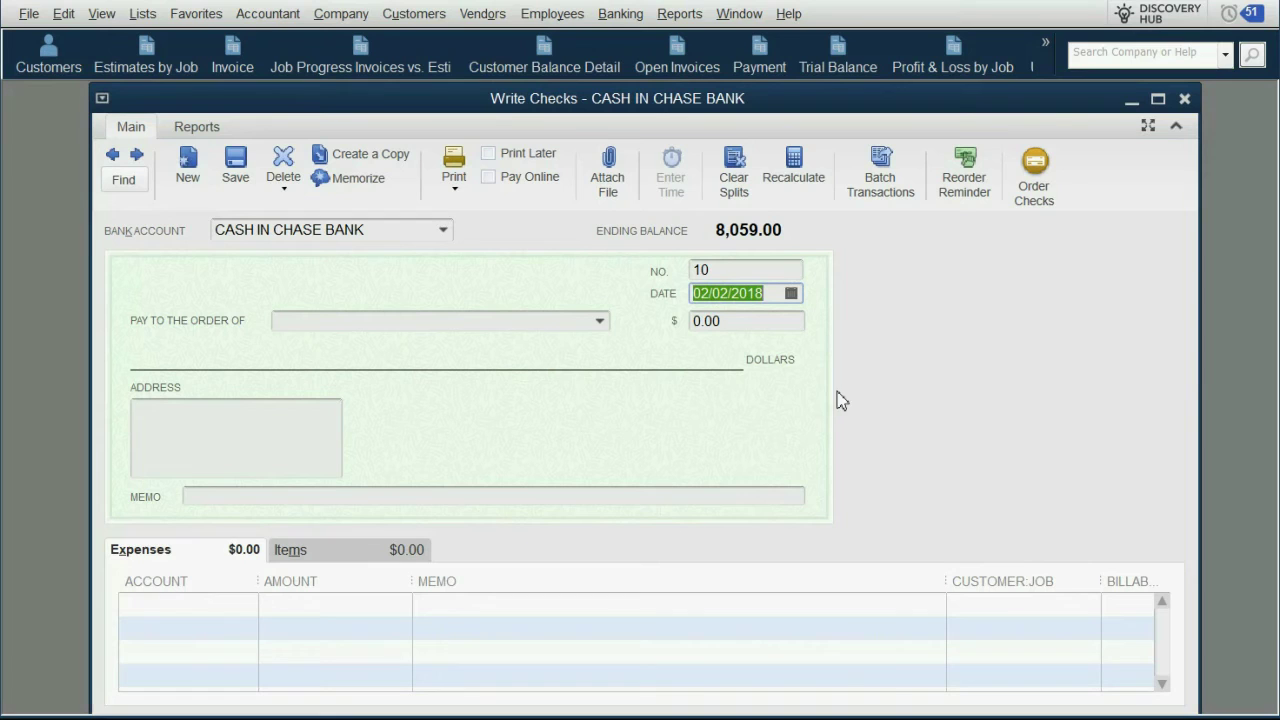
{"action": "left_click", "coordinate": [445, 231]}
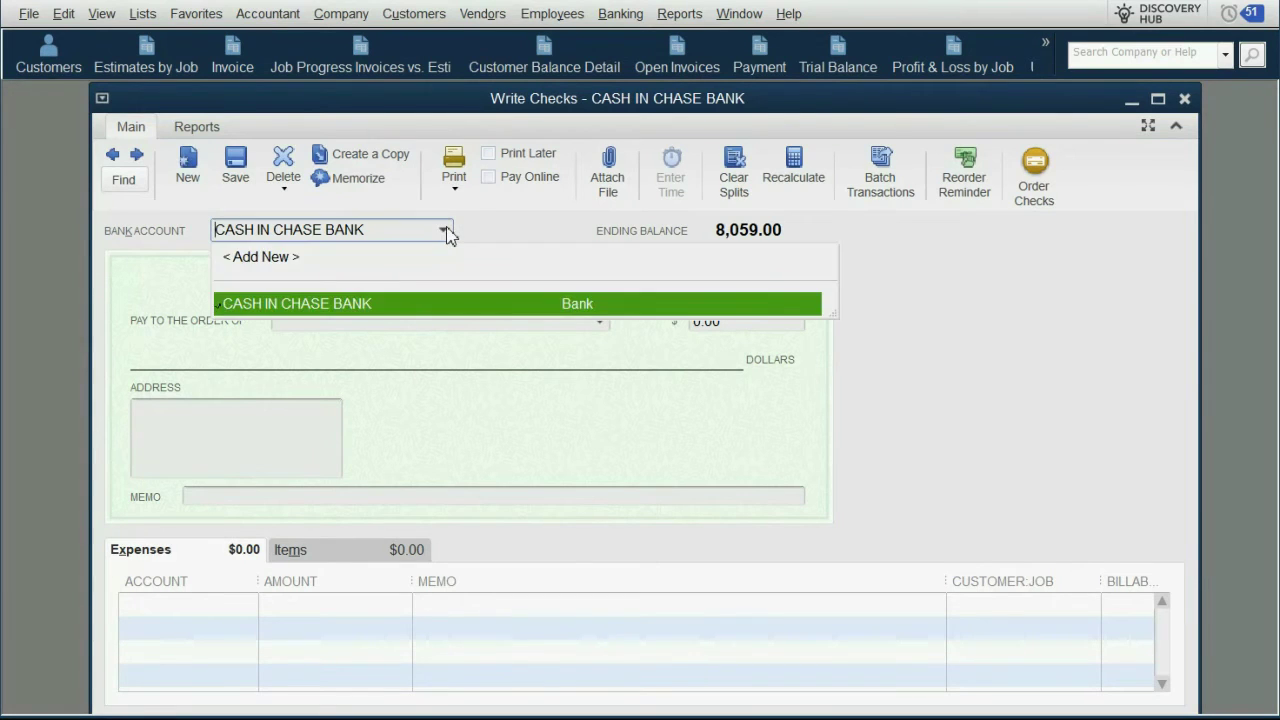
Add HOME DEPOT as a new vendor and make it the check's payee.
{"action": "left_click", "coordinate": [606, 324]}
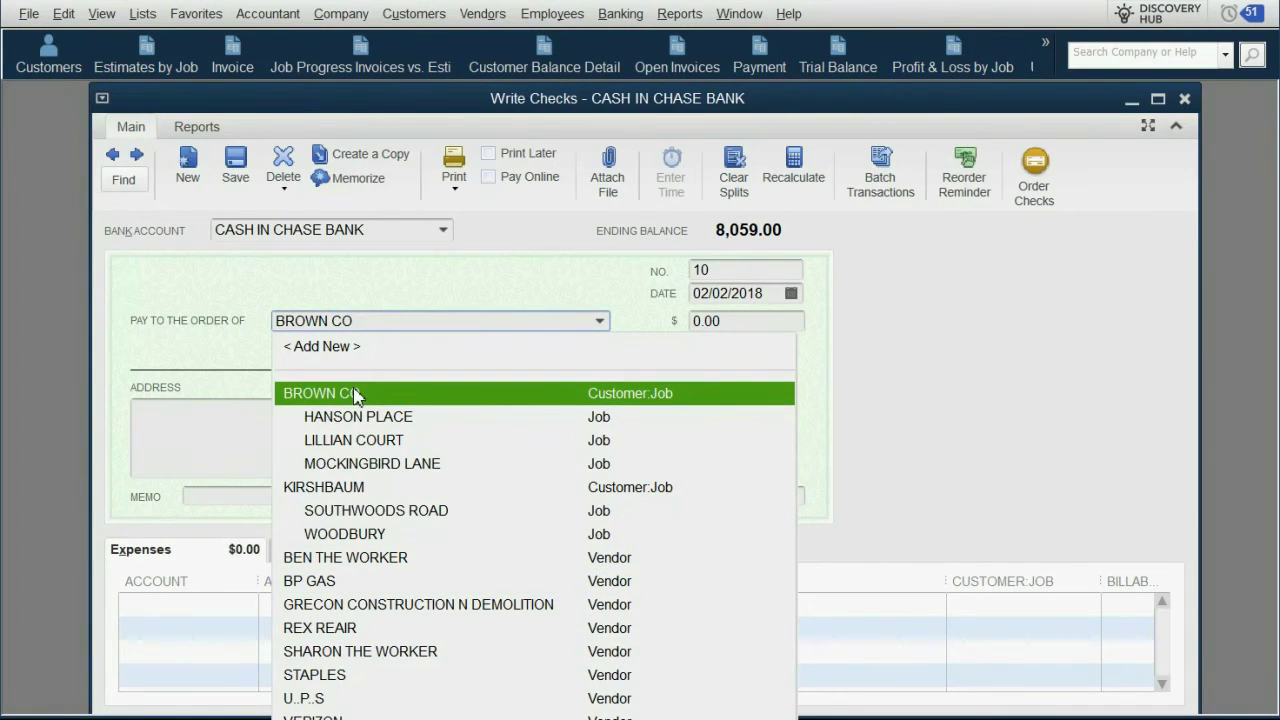
{"action": "left_click", "coordinate": [355, 348]}
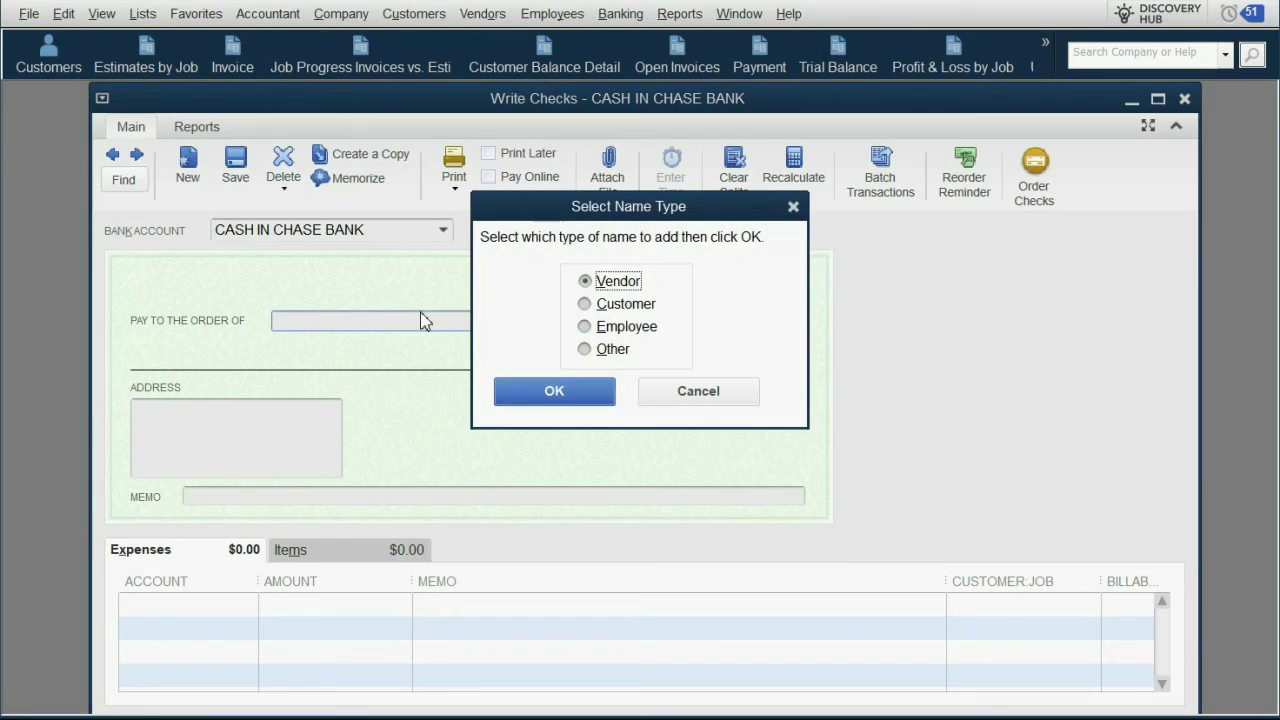
{"action": "left_click", "coordinate": [576, 393]}
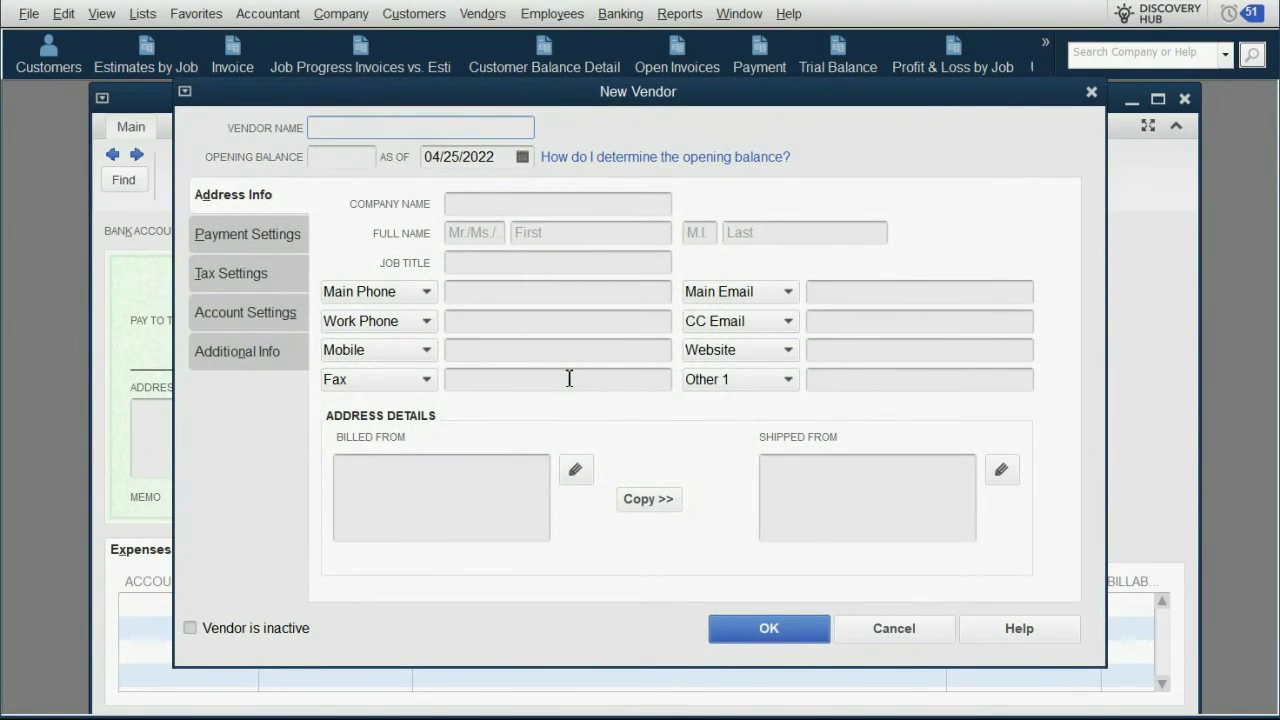
{"action": "type", "text": "HOME"}
{"action": "type", "text": " DEPOT"}
{"action": "key", "text": "Return"}
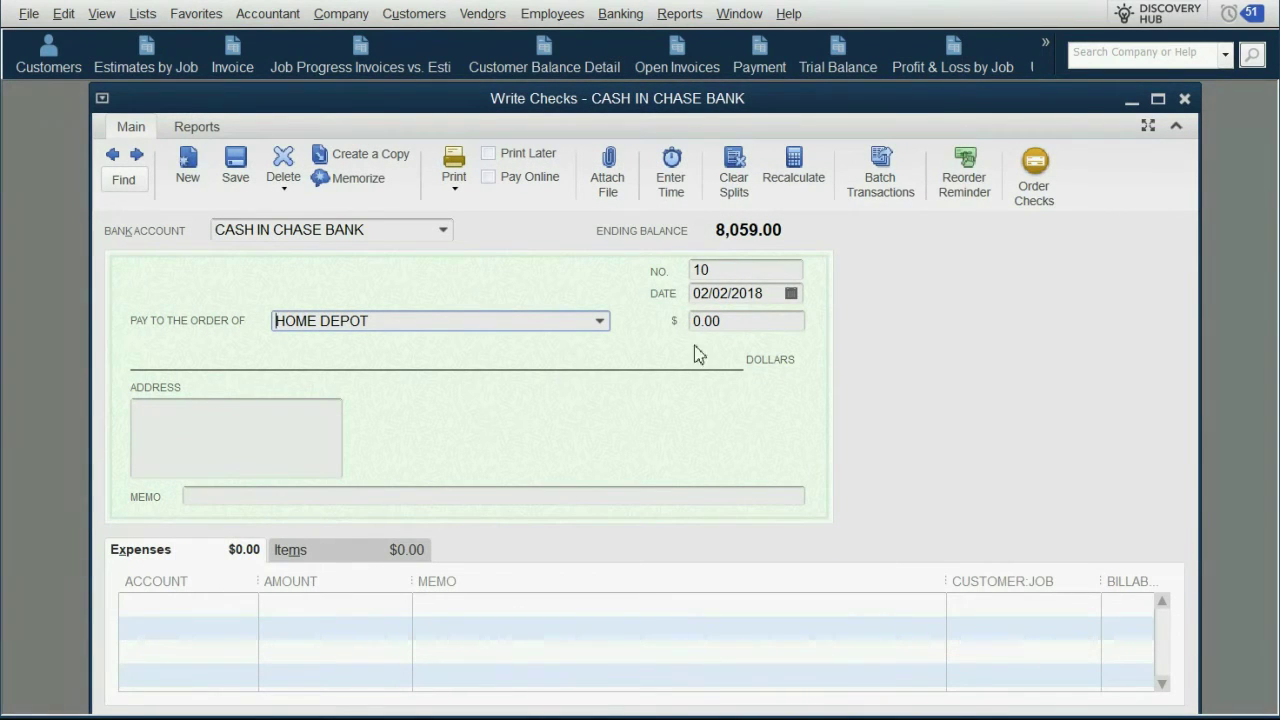
{"action": "left_click", "coordinate": [739, 320]}
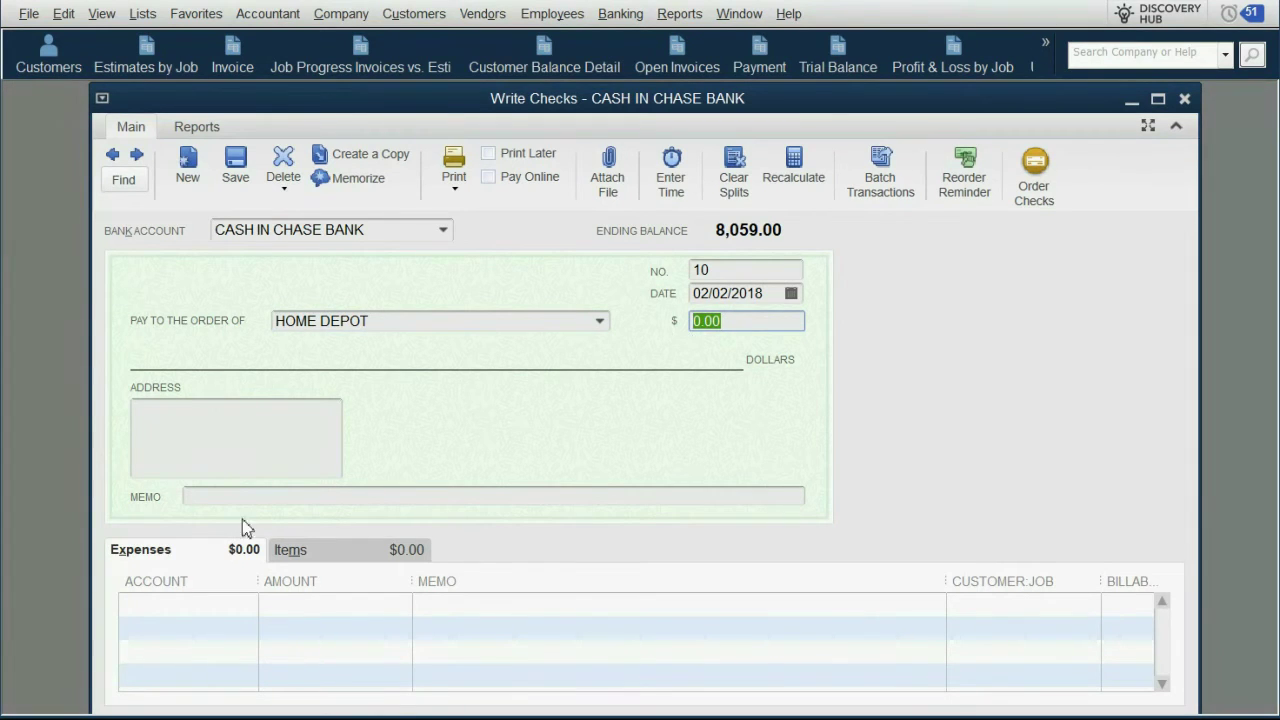
{"action": "left_click", "coordinate": [183, 557]}
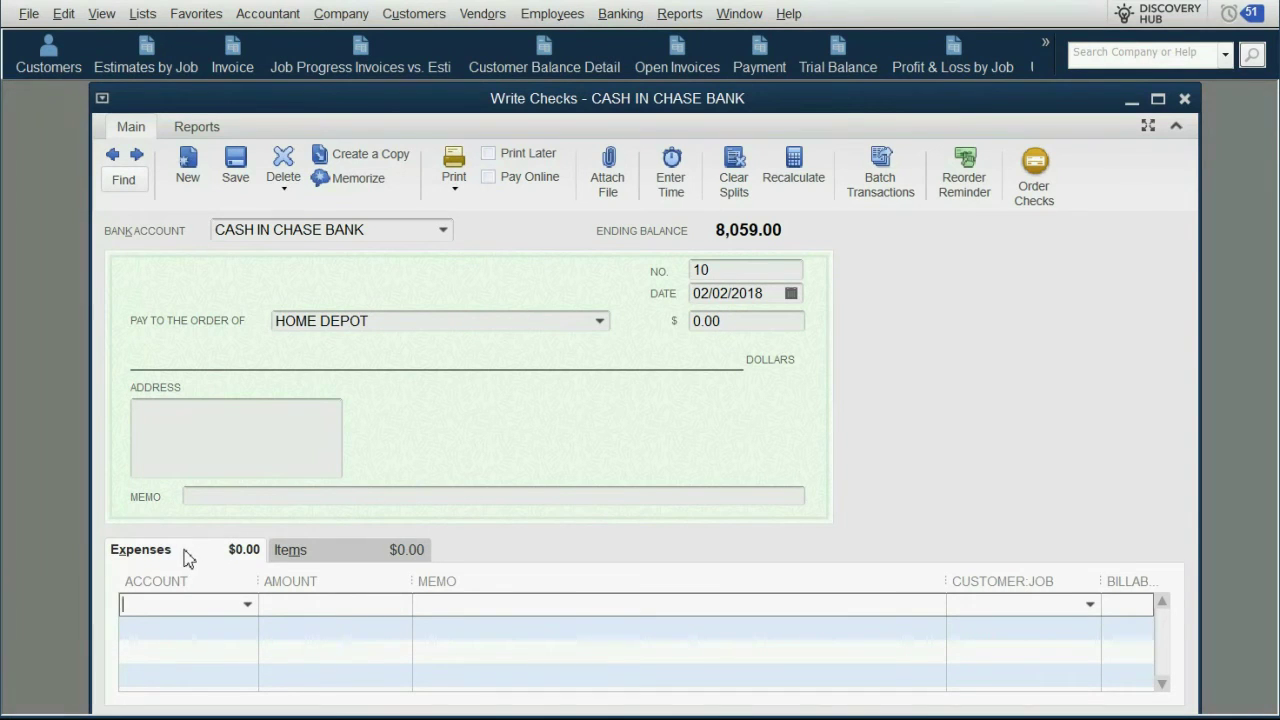
{"action": "left_click", "coordinate": [308, 550]}
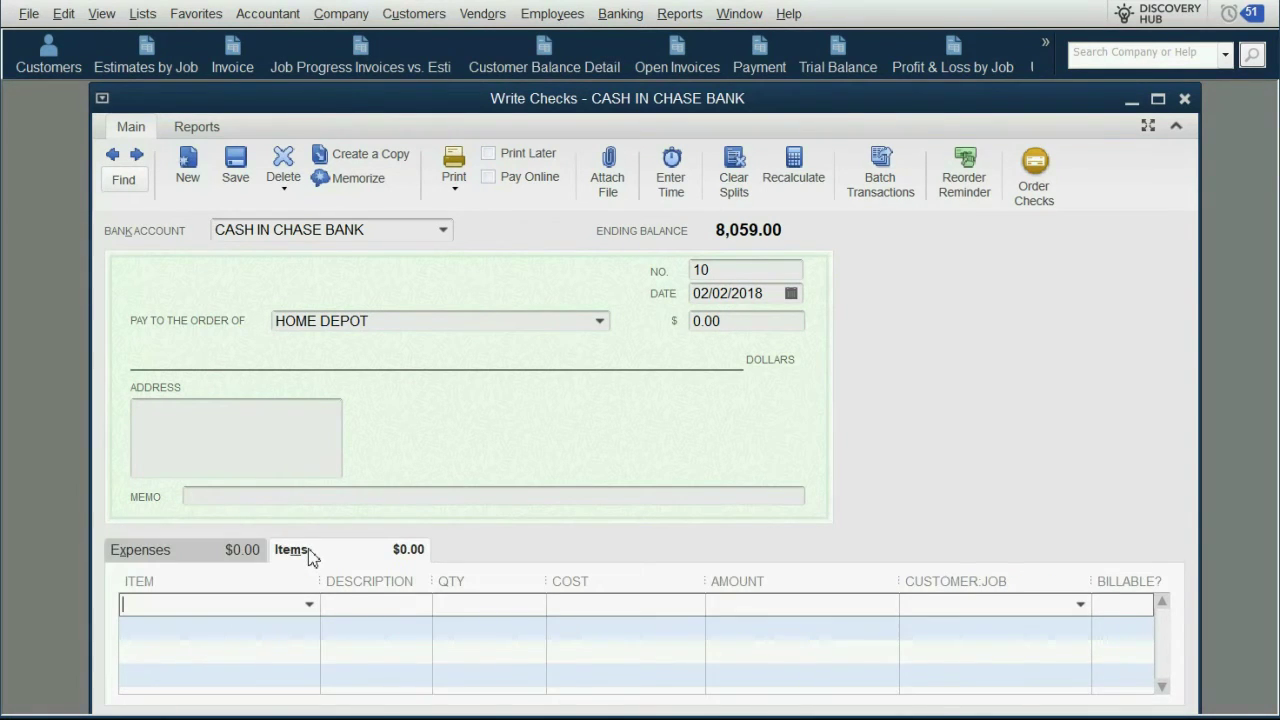
{"action": "left_click", "coordinate": [309, 605]}
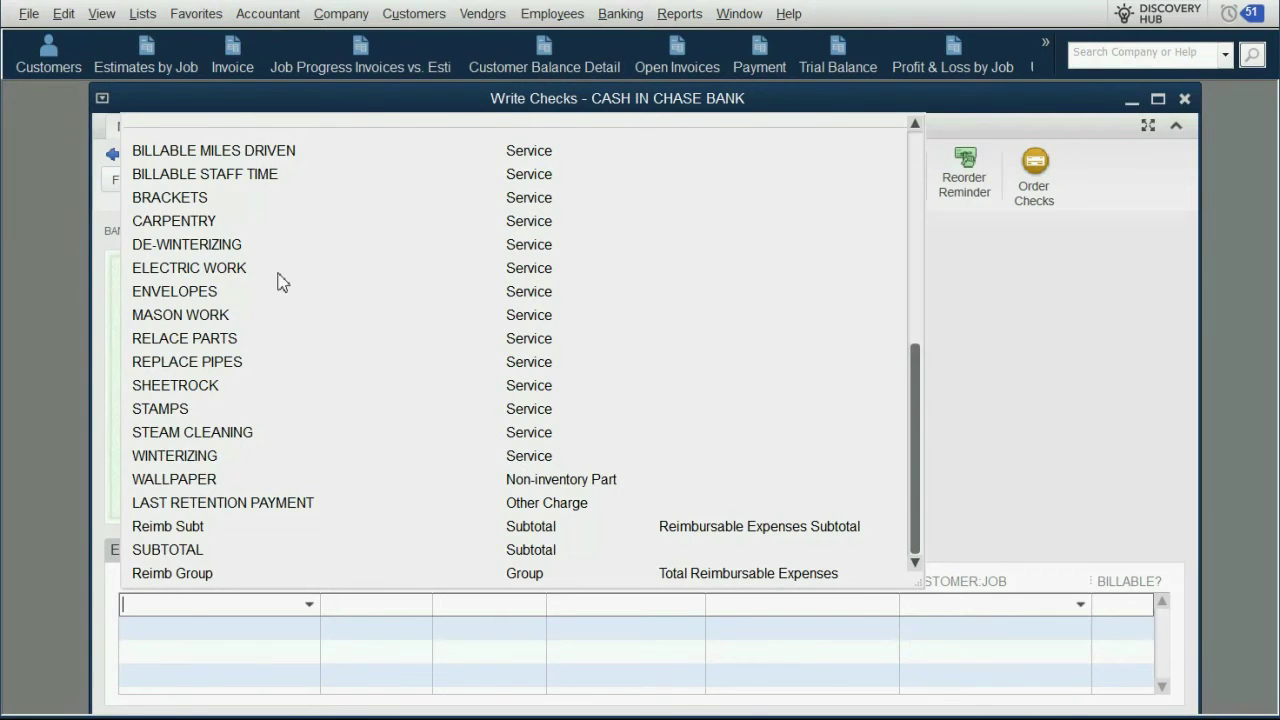
{"action": "left_click", "coordinate": [232, 386]}
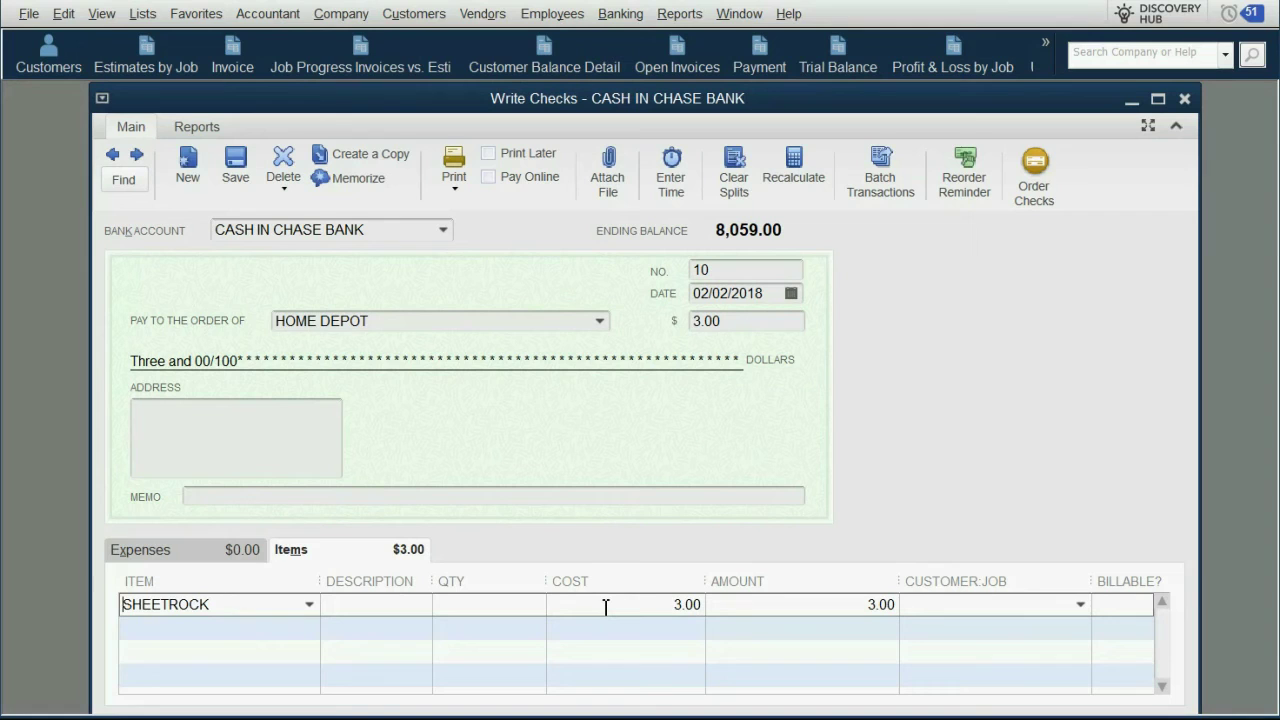
{"action": "left_click", "coordinate": [606, 605]}
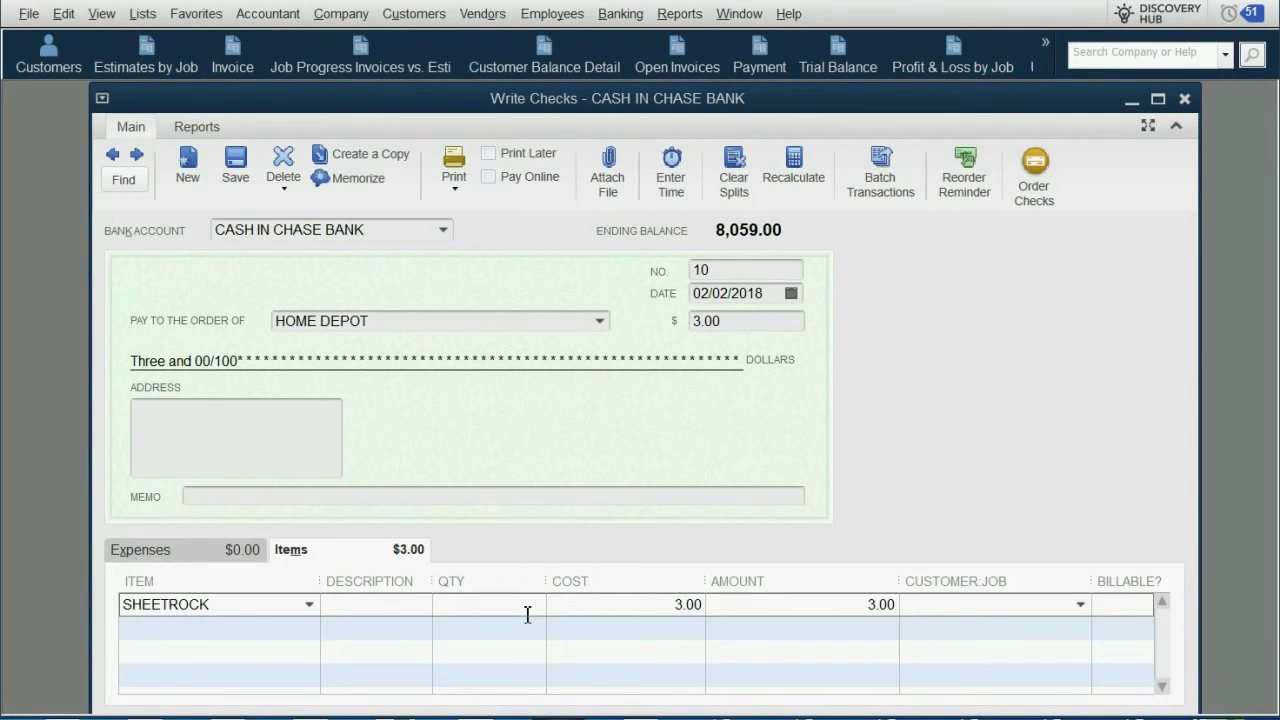
{"action": "type", "text": "7"}
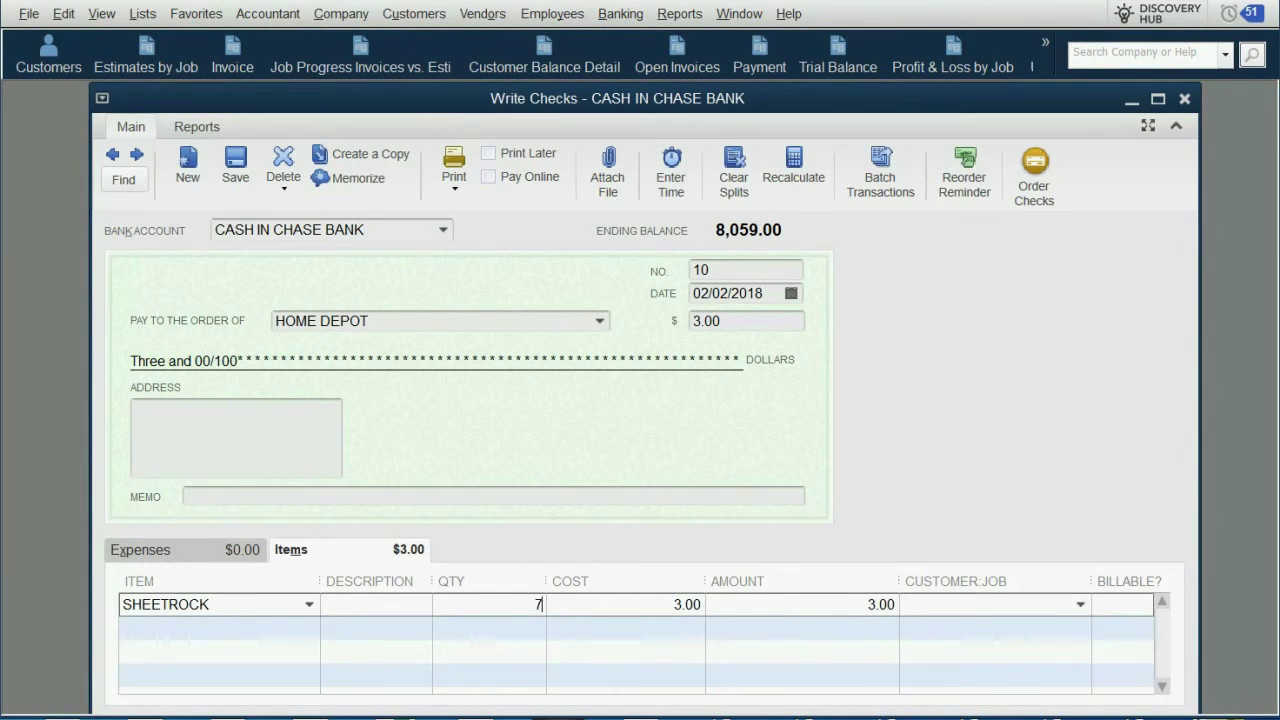
{"action": "key", "text": "Tab"}
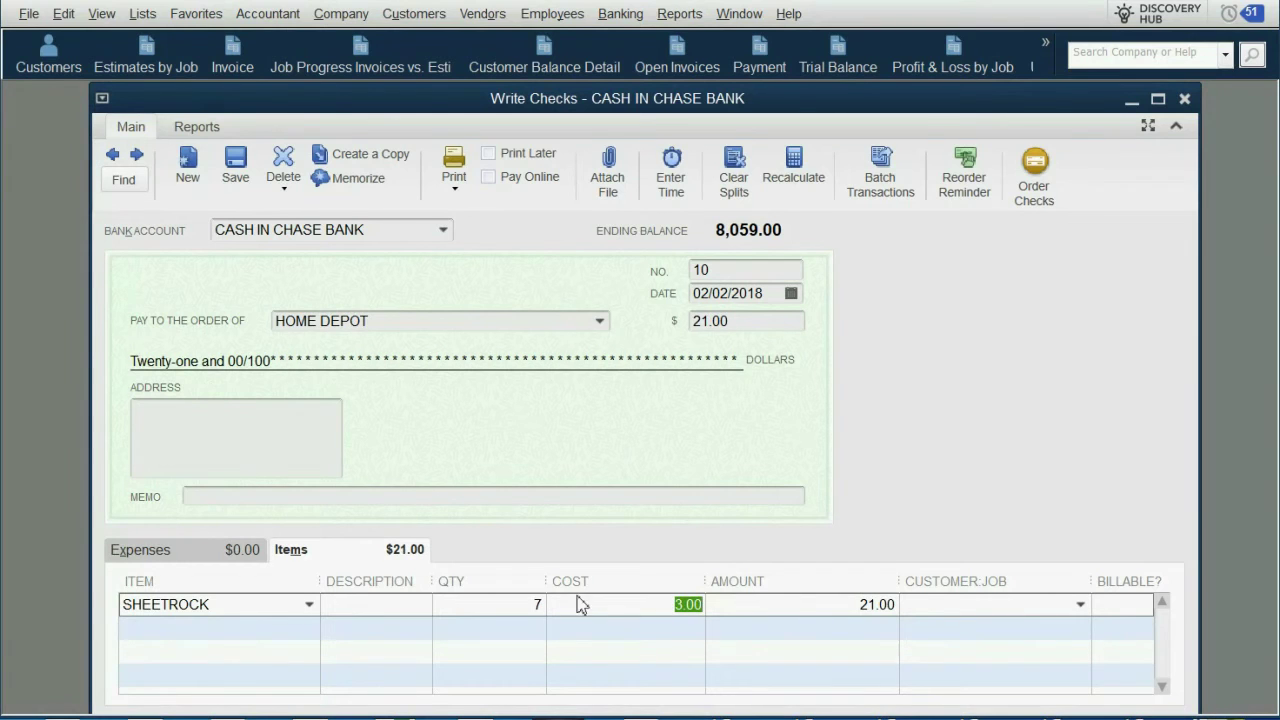
{"action": "left_click", "coordinate": [1080, 604]}
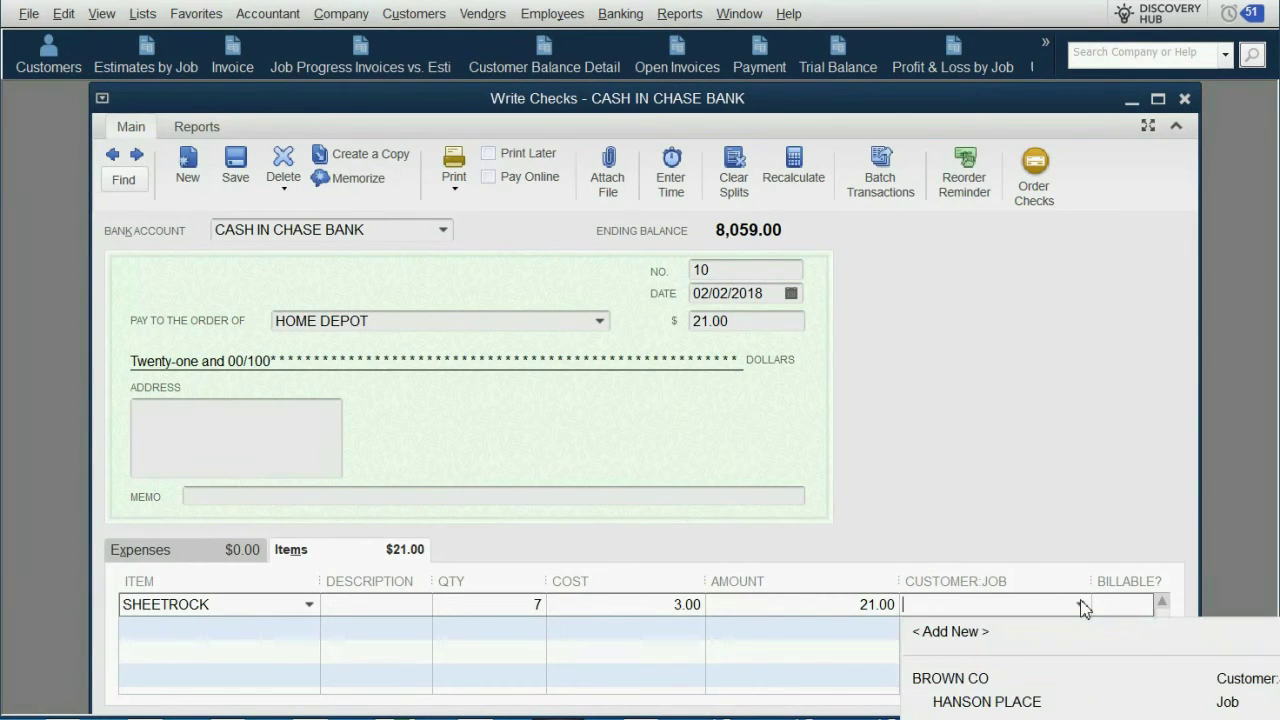
{"action": "left_click", "coordinate": [1066, 719]}
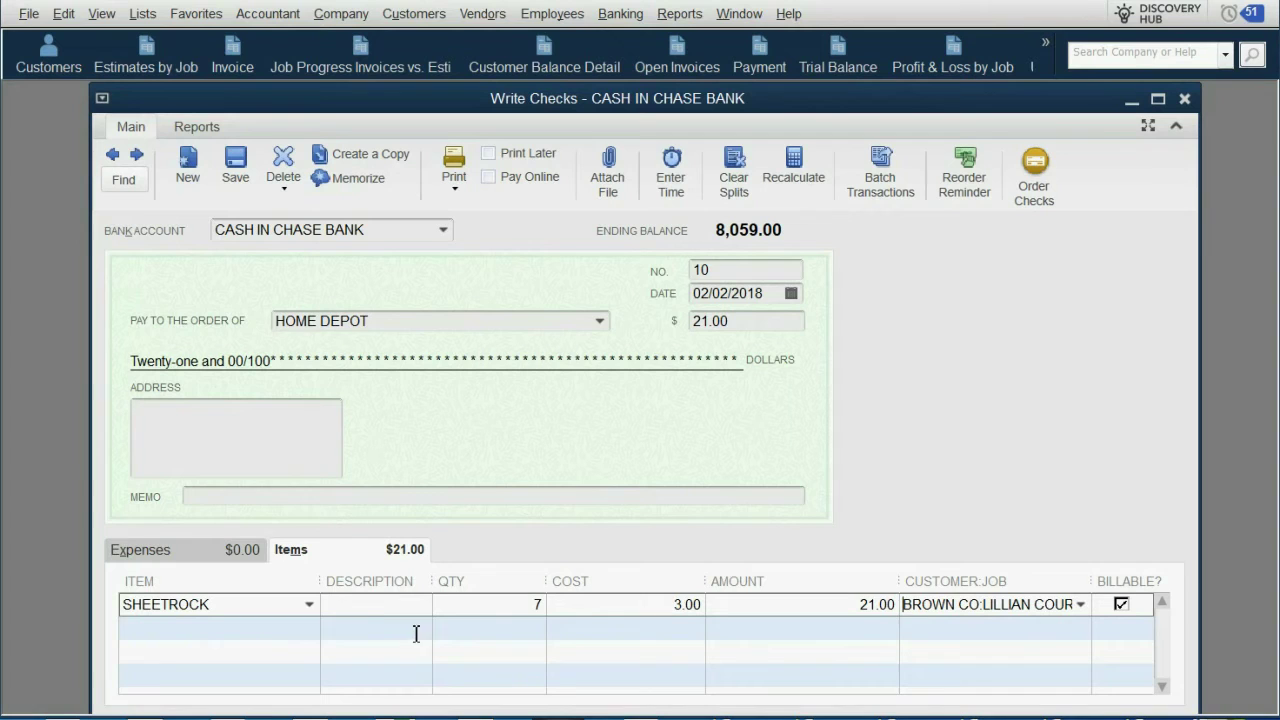
Add a BRACKETS item line, quantity 5, billable to Brown Co:Lillian Court.
{"action": "left_click", "coordinate": [300, 632]}
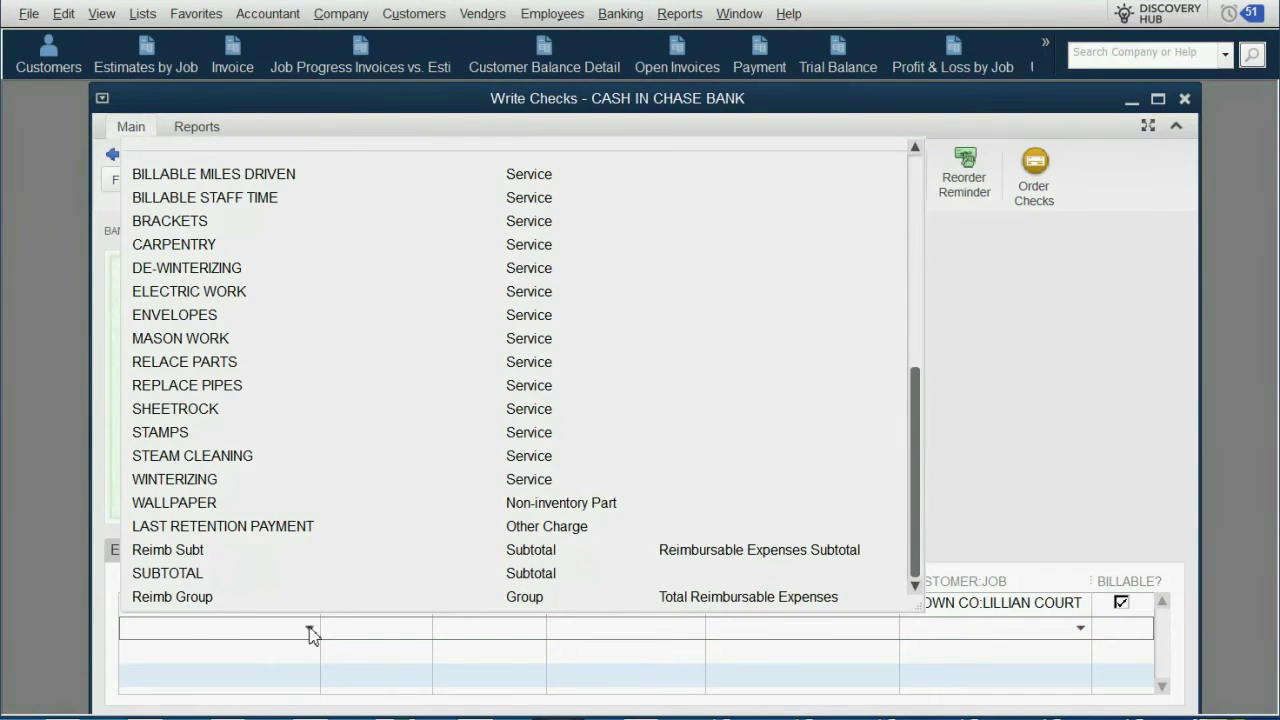
{"action": "left_click", "coordinate": [233, 221]}
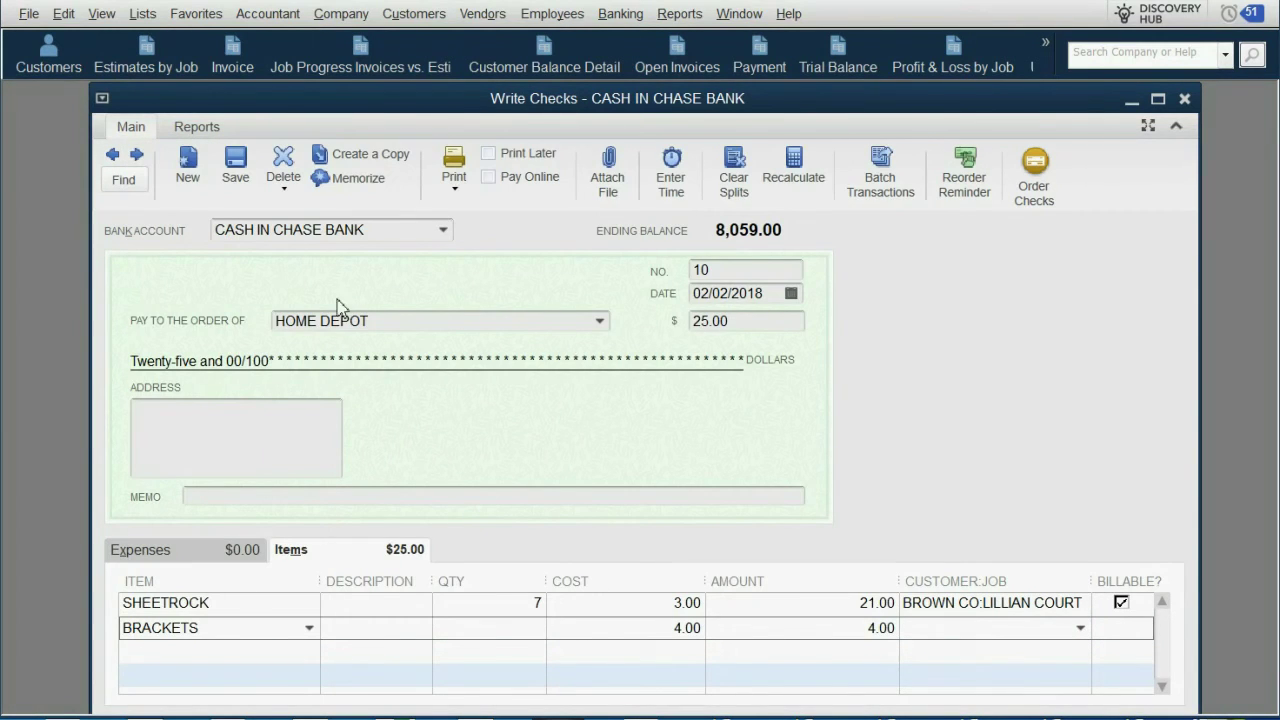
{"action": "left_click", "coordinate": [638, 628]}
{"action": "left_click", "coordinate": [536, 626]}
{"action": "type", "text": "5"}
{"action": "key", "text": "Tab"}
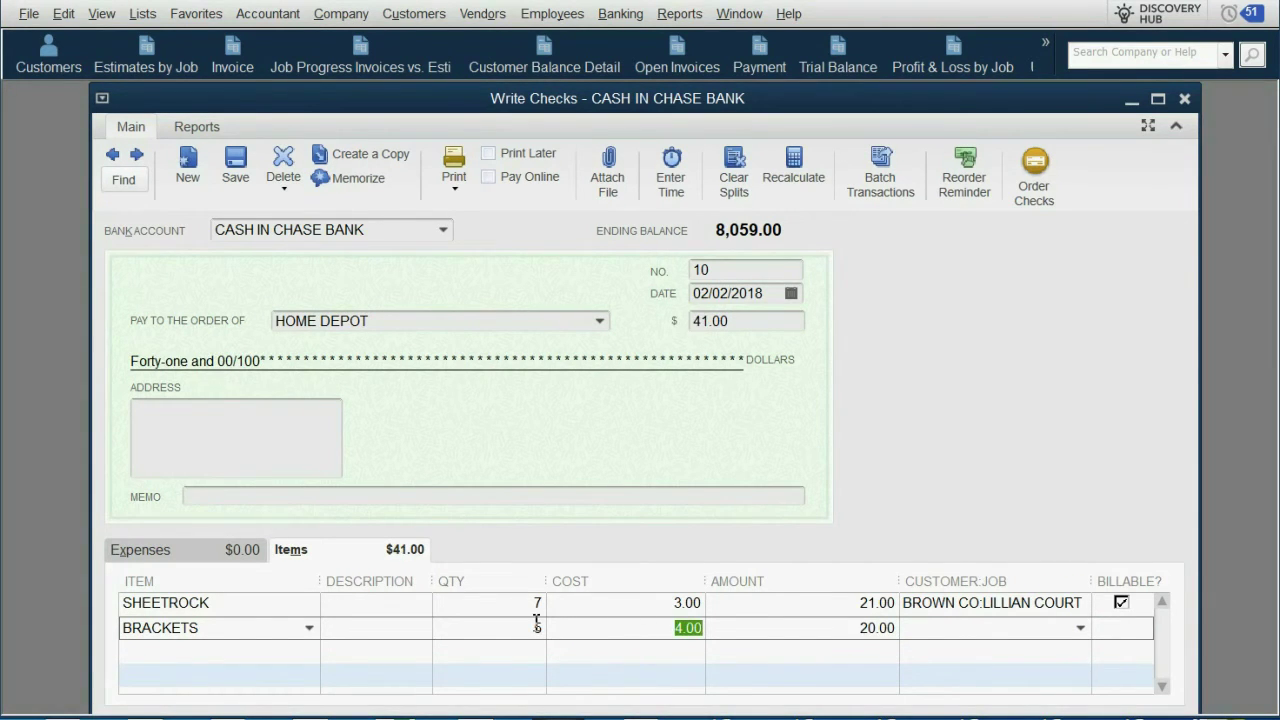
{"action": "left_click", "coordinate": [1080, 628]}
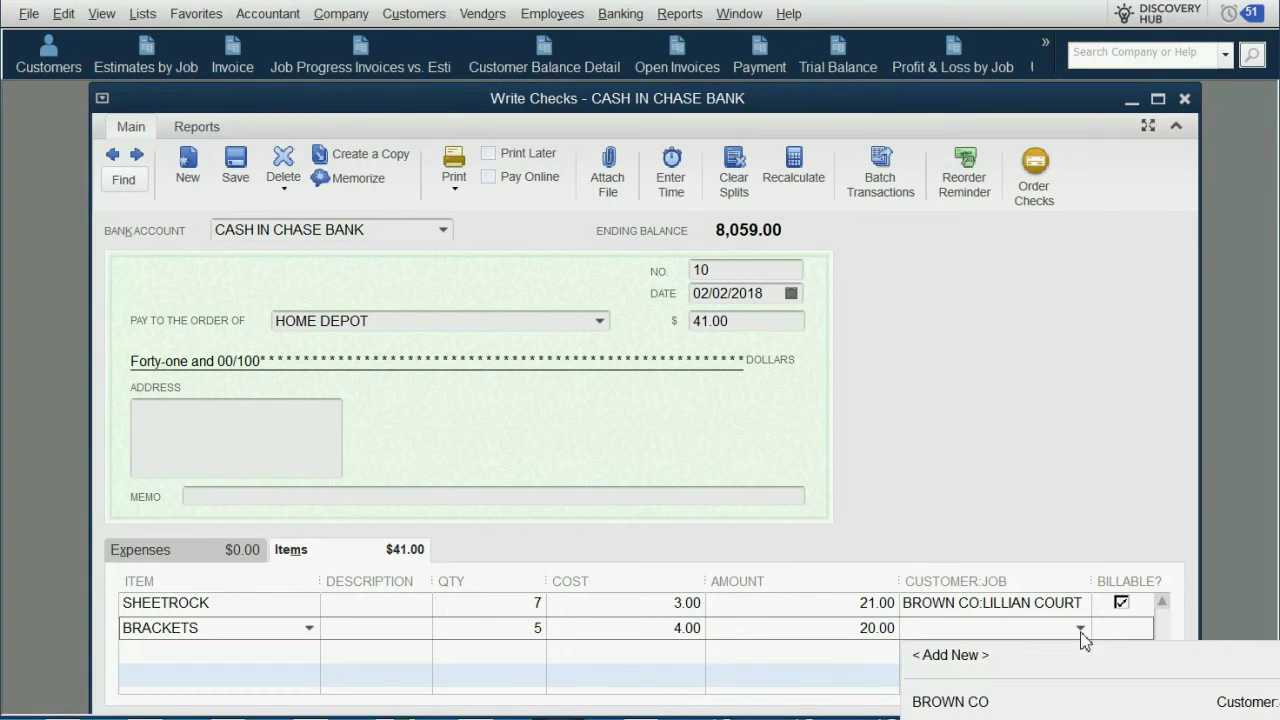
{"action": "left_click", "coordinate": [1000, 716]}
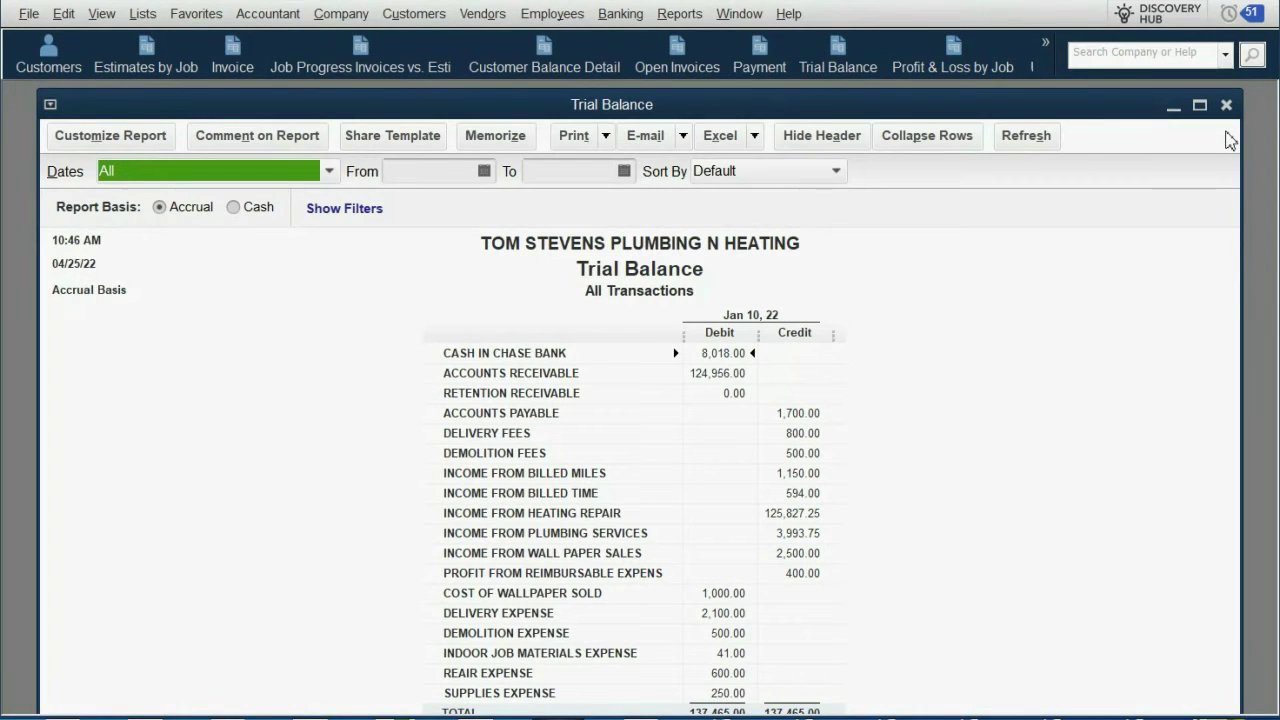
Review the Trial Balance, then move on to the Profit & Loss by Job report.
{"action": "left_click", "coordinate": [622, 662]}
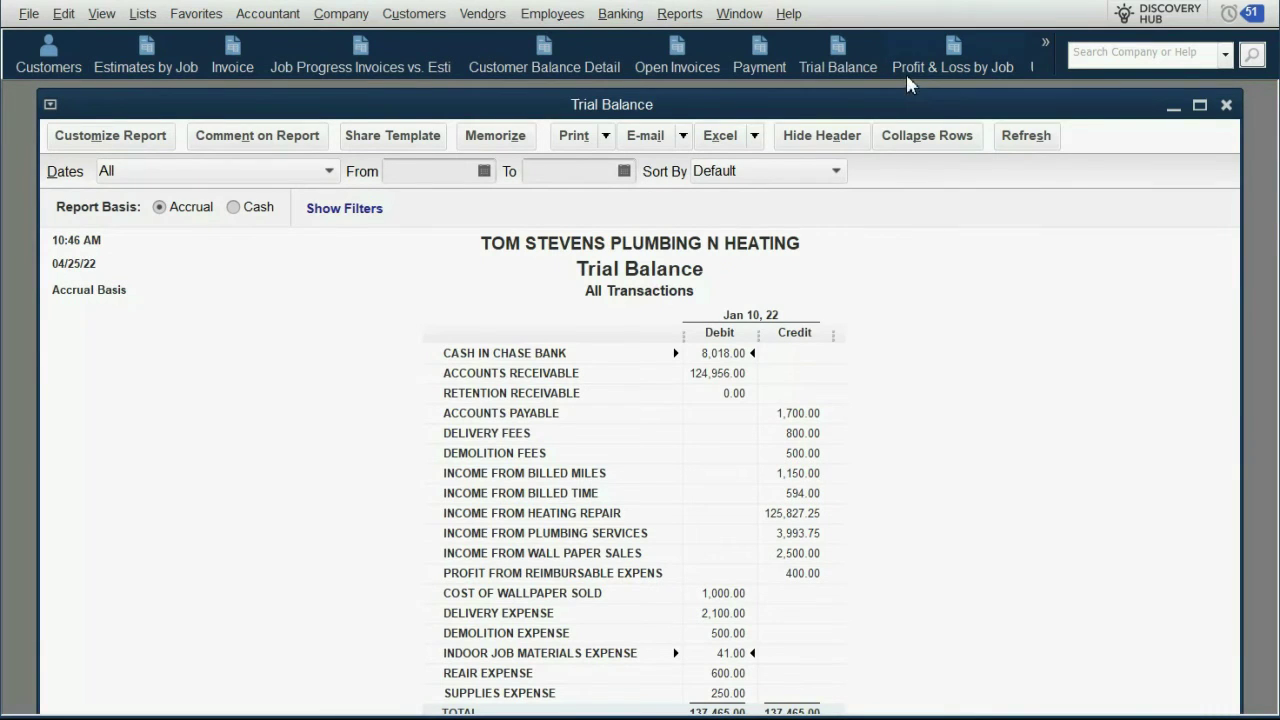
{"action": "left_click", "coordinate": [985, 66]}
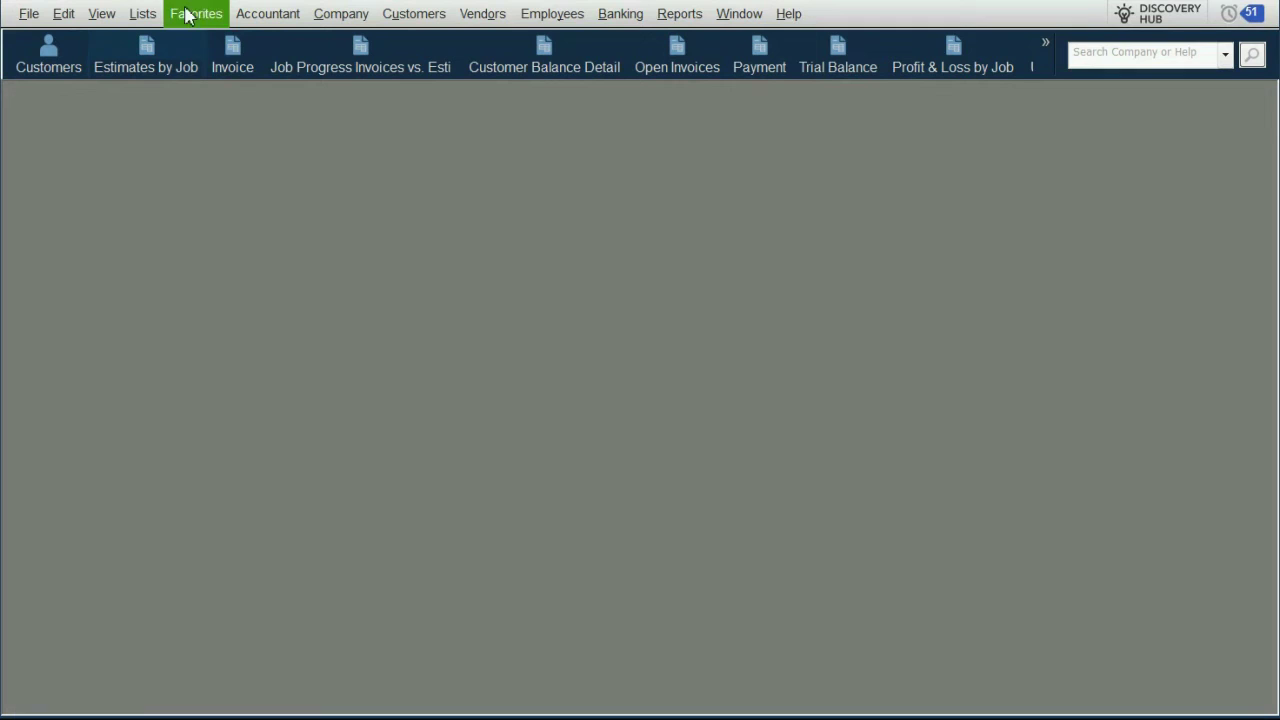
Start an invoice dated 02/05/2018 for Brown Co:Lillian Court, declining the available estimates.
{"action": "left_click", "coordinate": [238, 58]}
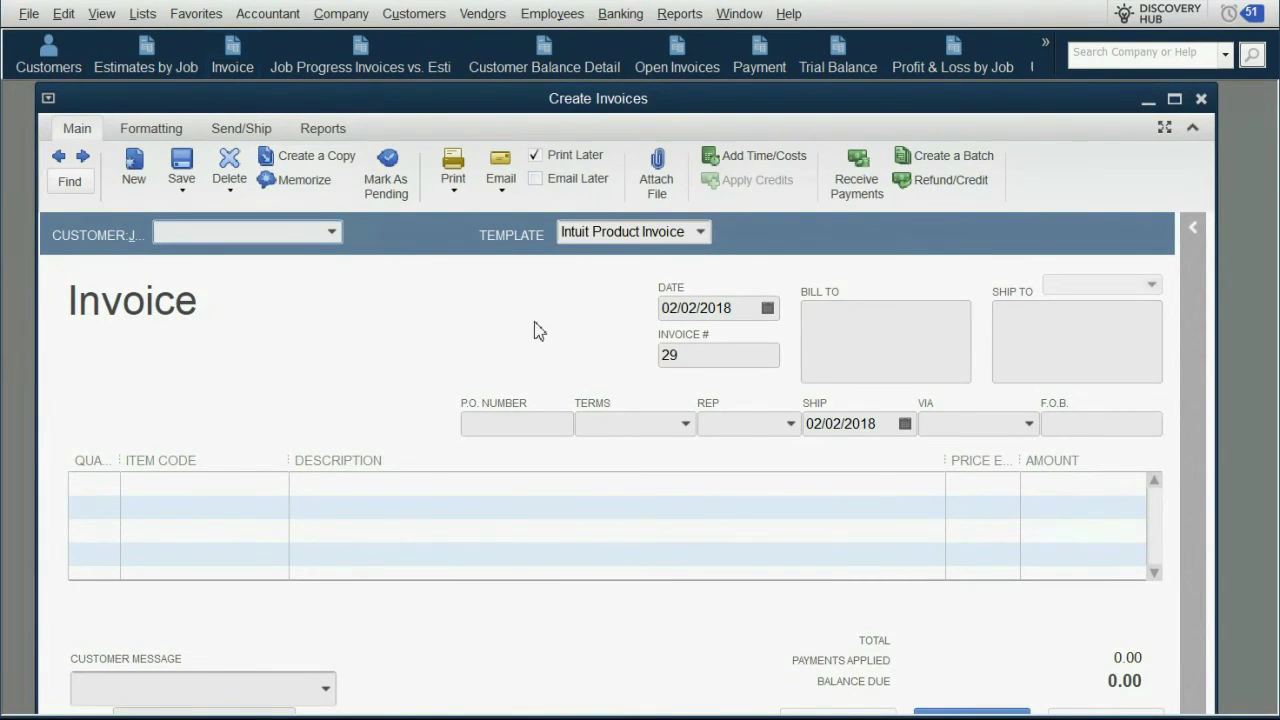
{"action": "left_click", "coordinate": [767, 308]}
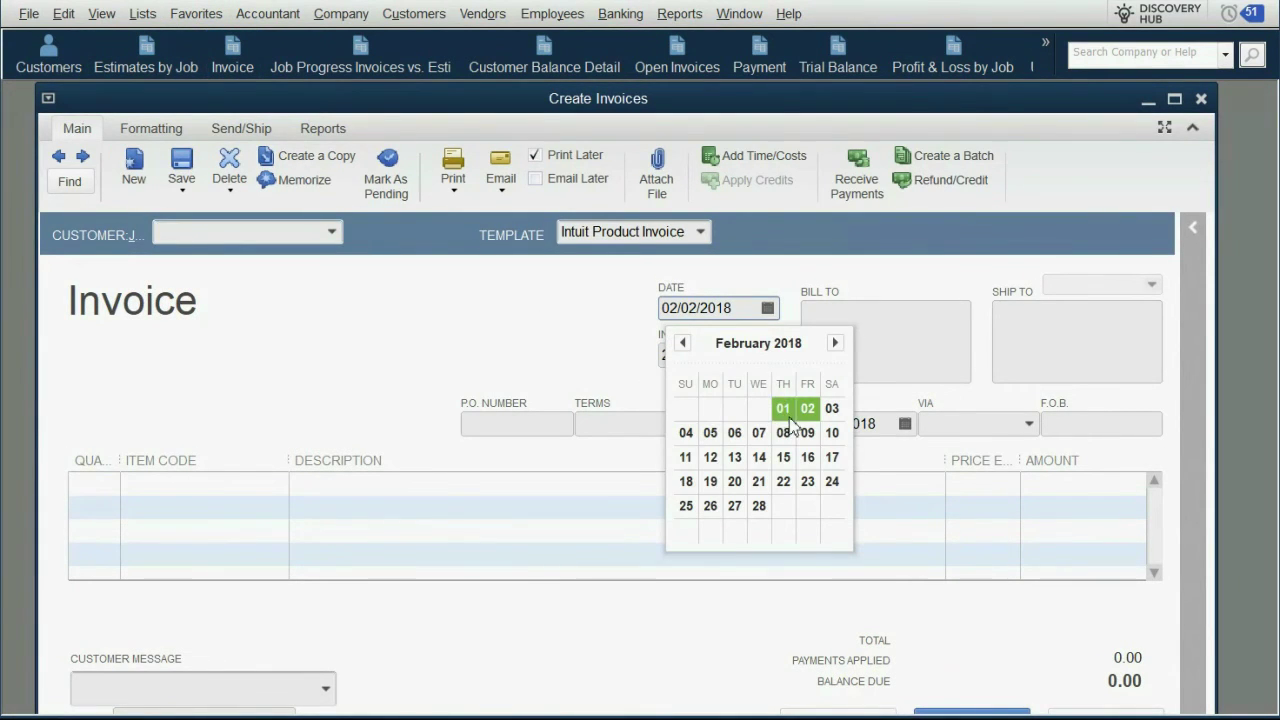
{"action": "left_click", "coordinate": [718, 434]}
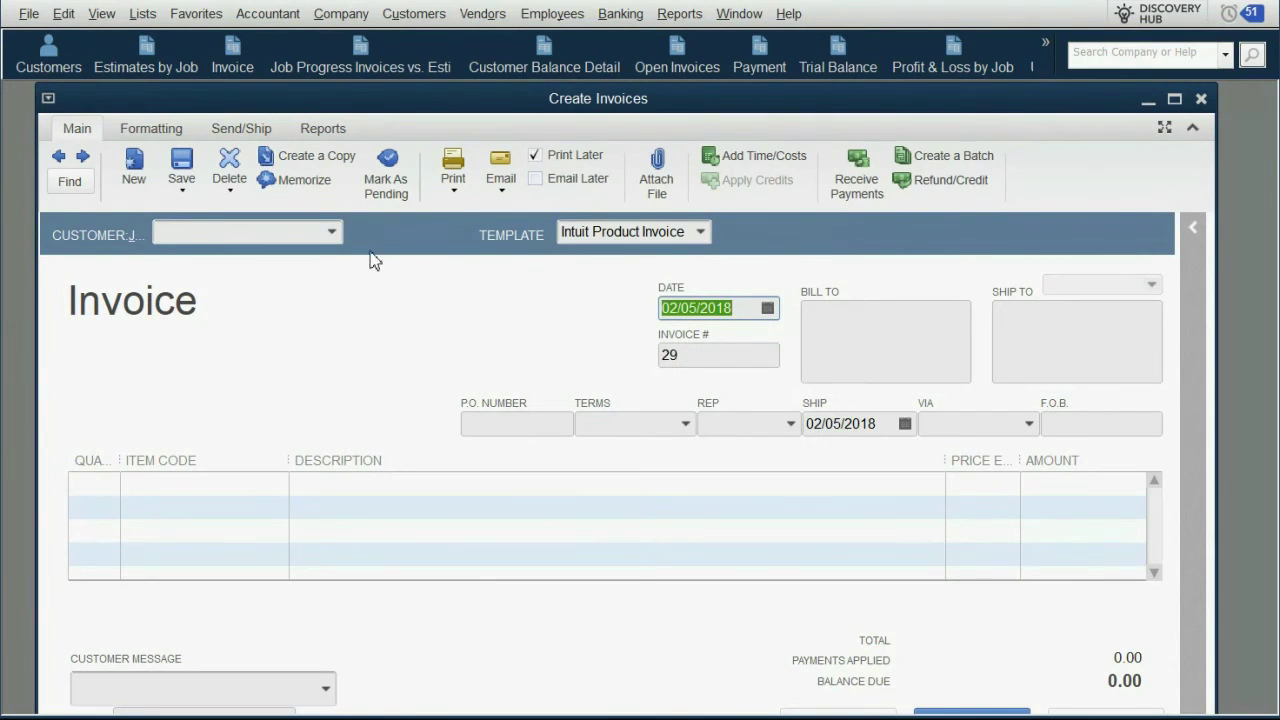
{"action": "left_click", "coordinate": [331, 238]}
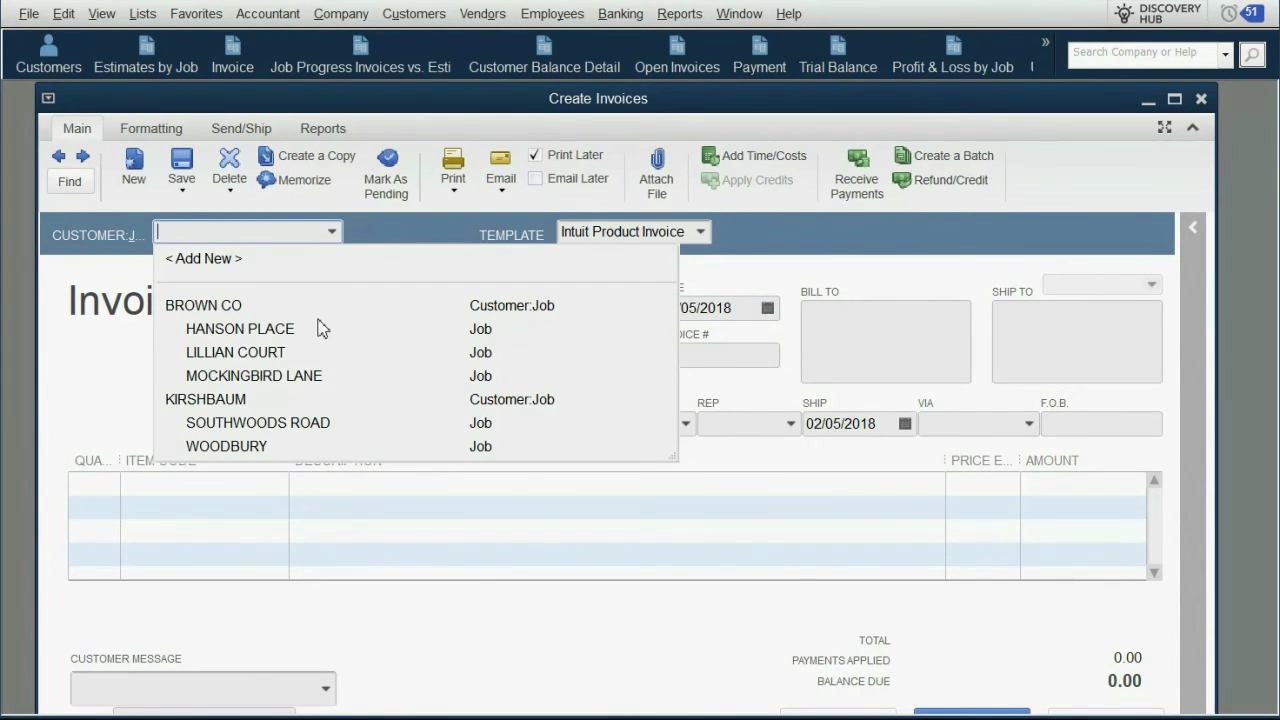
{"action": "left_click", "coordinate": [314, 352]}
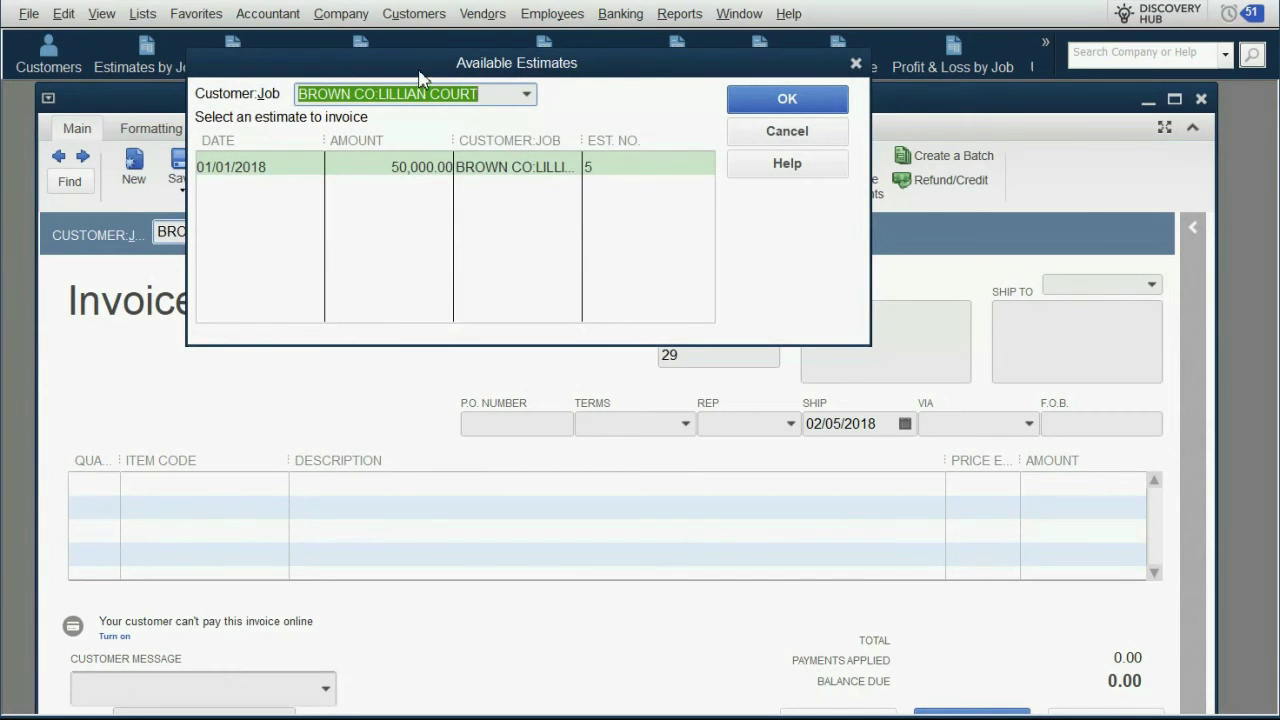
{"action": "left_click_drag", "start_coordinate": [421, 74], "coordinate": [453, 176]}
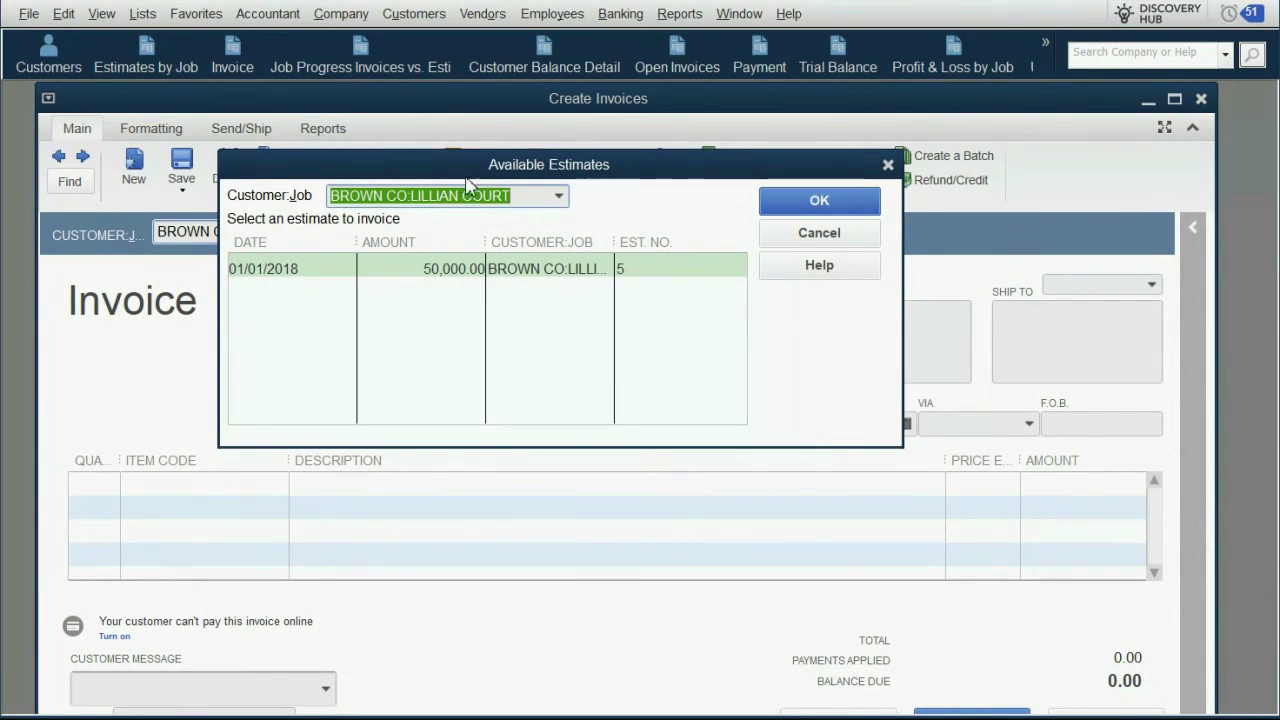
{"action": "left_click", "coordinate": [815, 232]}
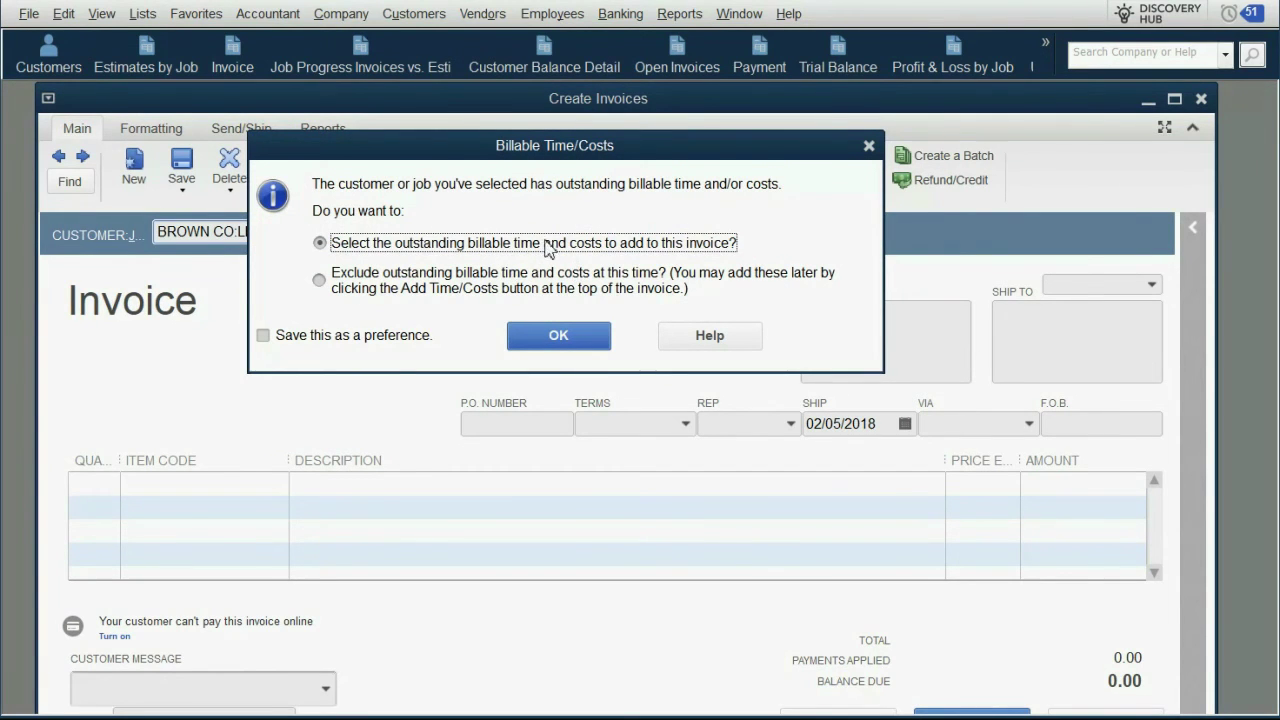
{"action": "left_click", "coordinate": [578, 338]}
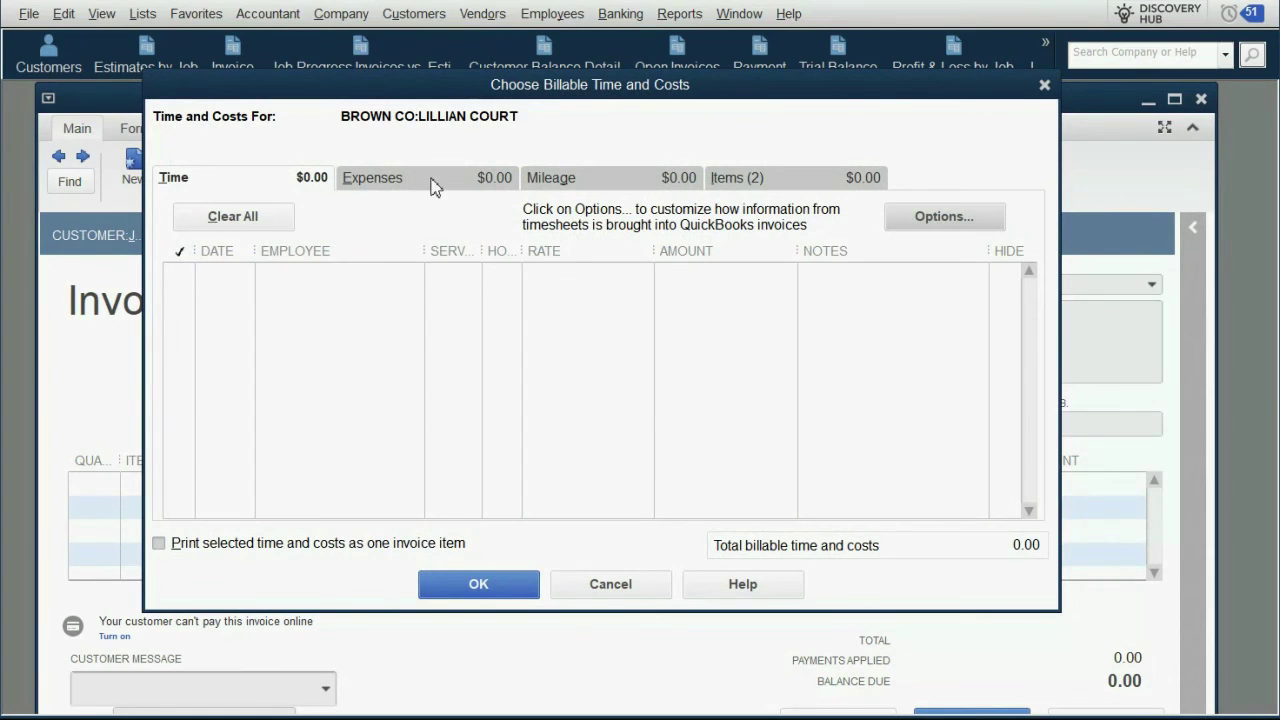
{"action": "left_click", "coordinate": [433, 184]}
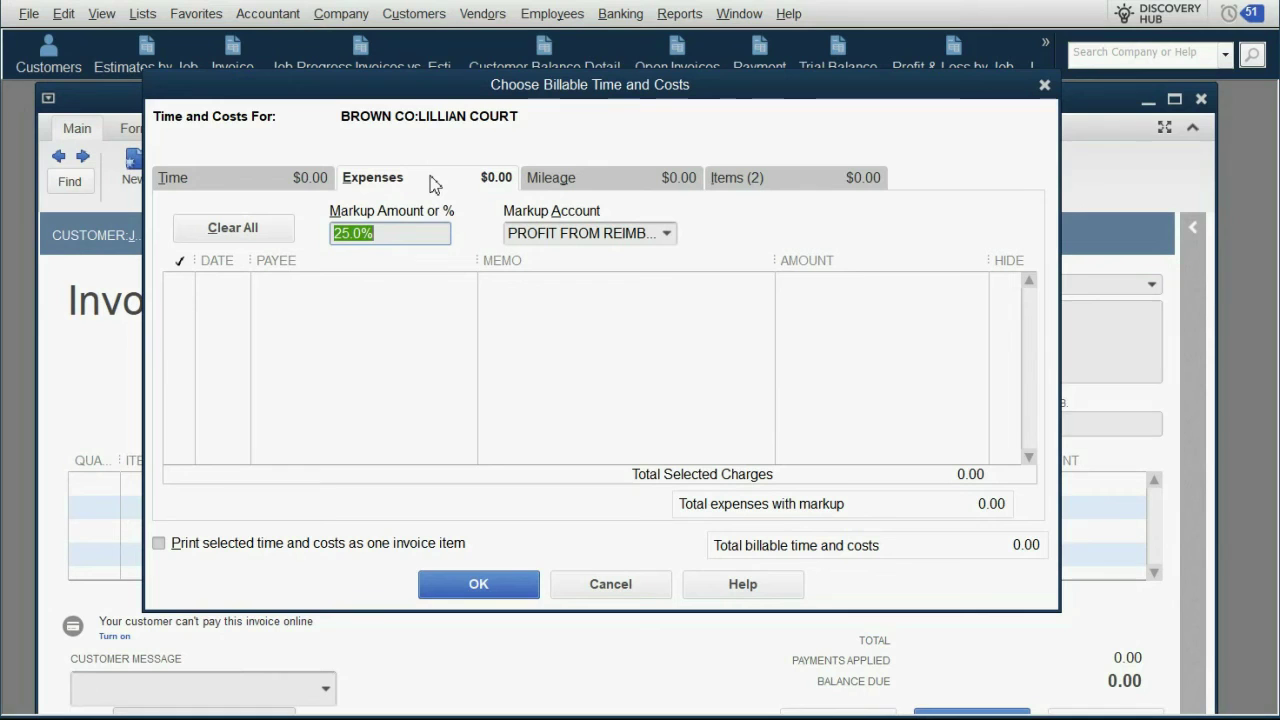
{"action": "left_click", "coordinate": [757, 186]}
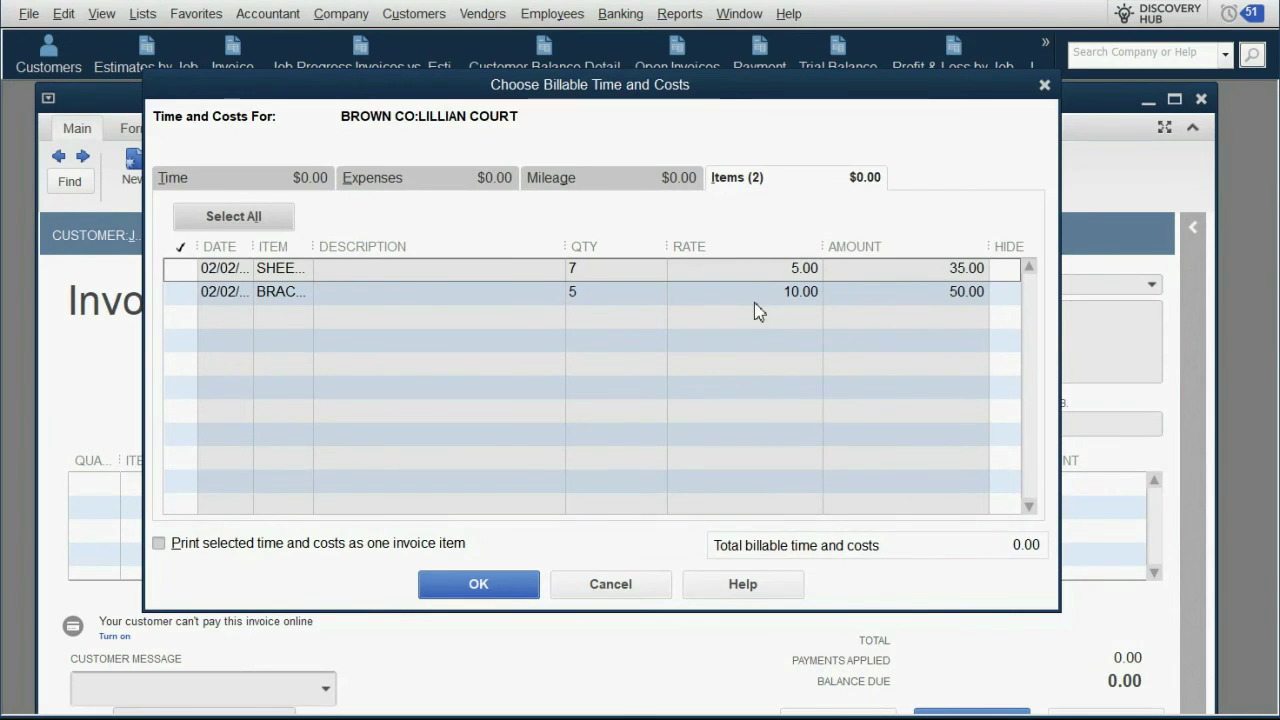
{"action": "left_click", "coordinate": [180, 272]}
{"action": "left_click", "coordinate": [183, 296]}
{"action": "left_click", "coordinate": [500, 586]}
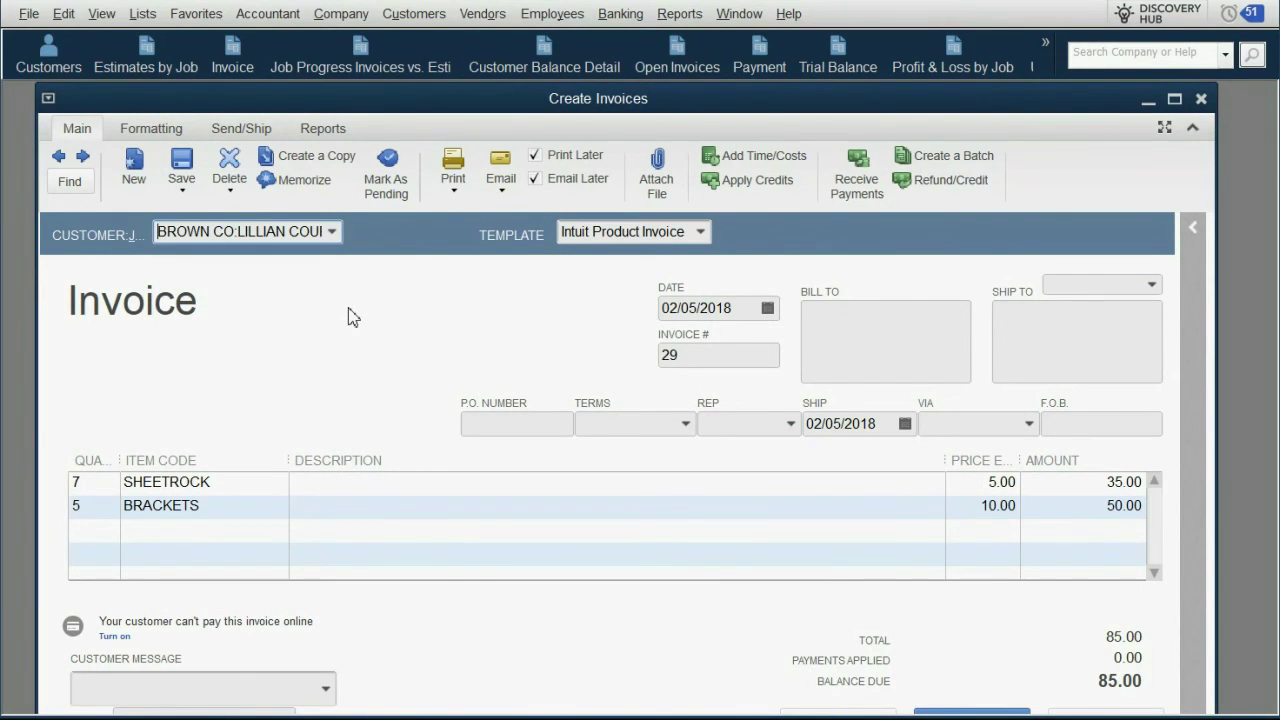
Review the invoice lines: 7 SHEETROCK at 5.00 and 5 BRACKETS at 10.00, totalling 85.00.
{"action": "left_click", "coordinate": [222, 482]}
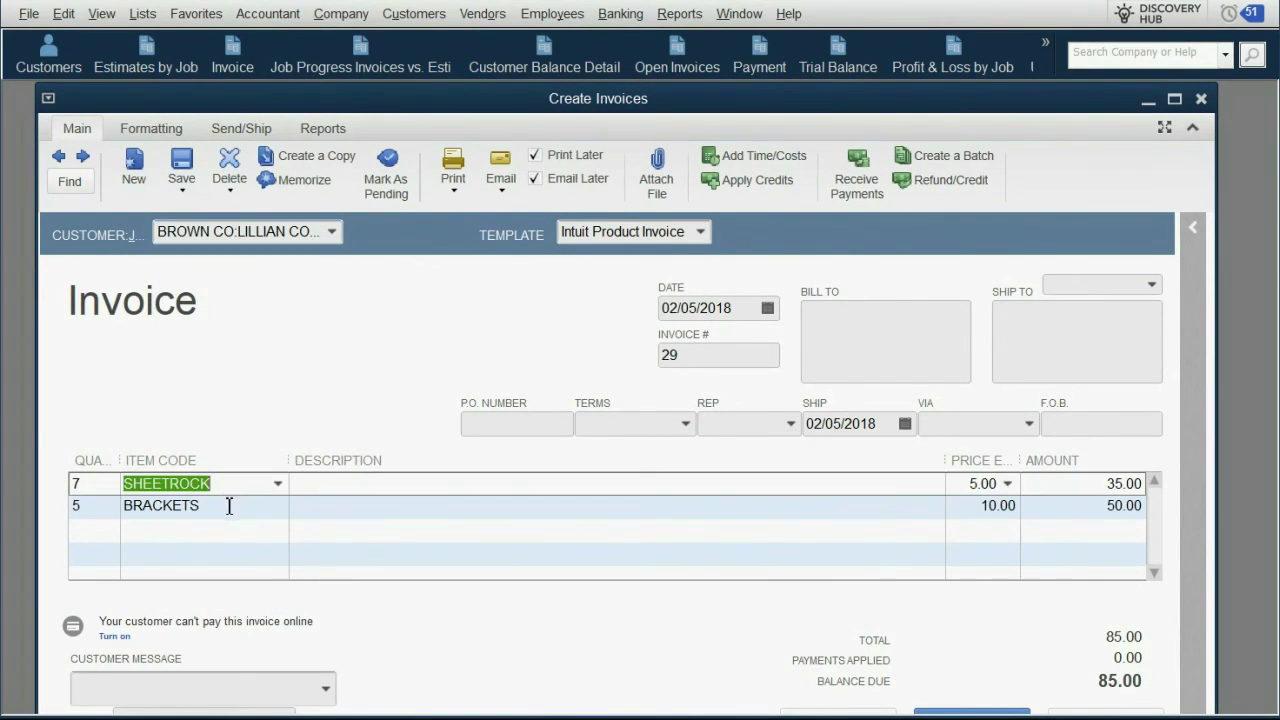
{"action": "left_click", "coordinate": [229, 507]}
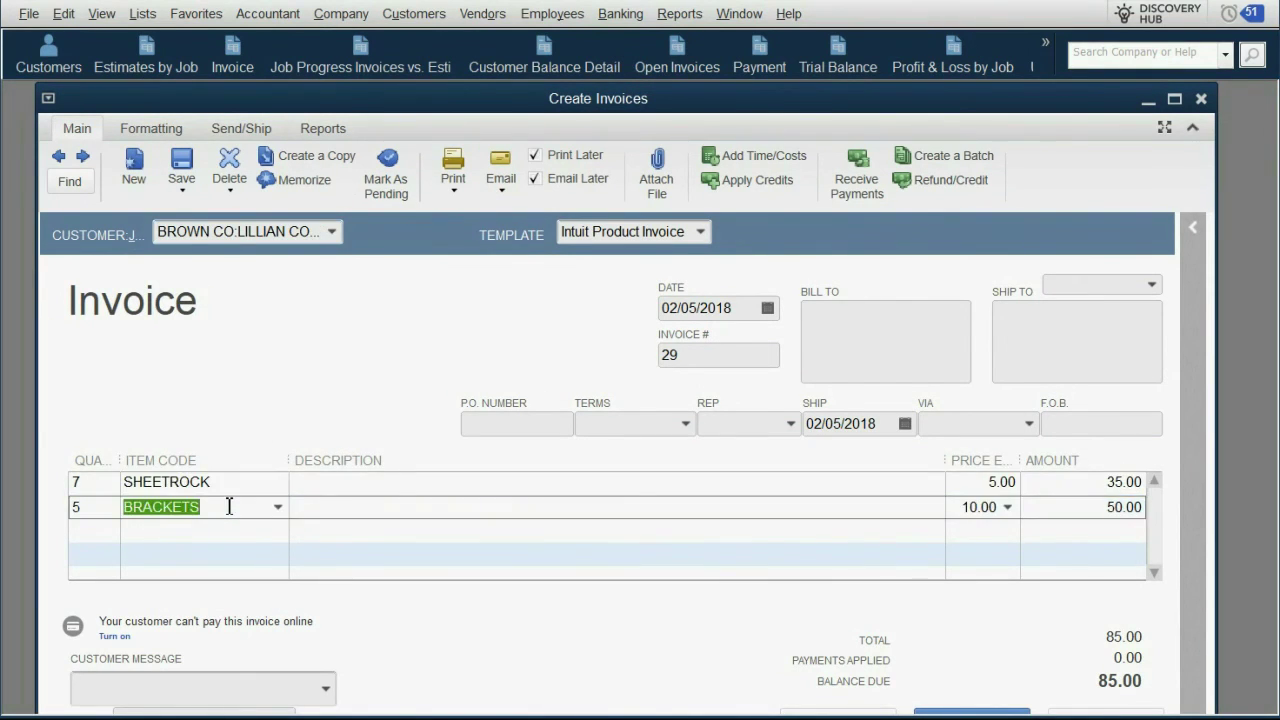
{"action": "left_click", "coordinate": [972, 488]}
{"action": "left_click", "coordinate": [962, 508]}
{"action": "left_click", "coordinate": [873, 544]}
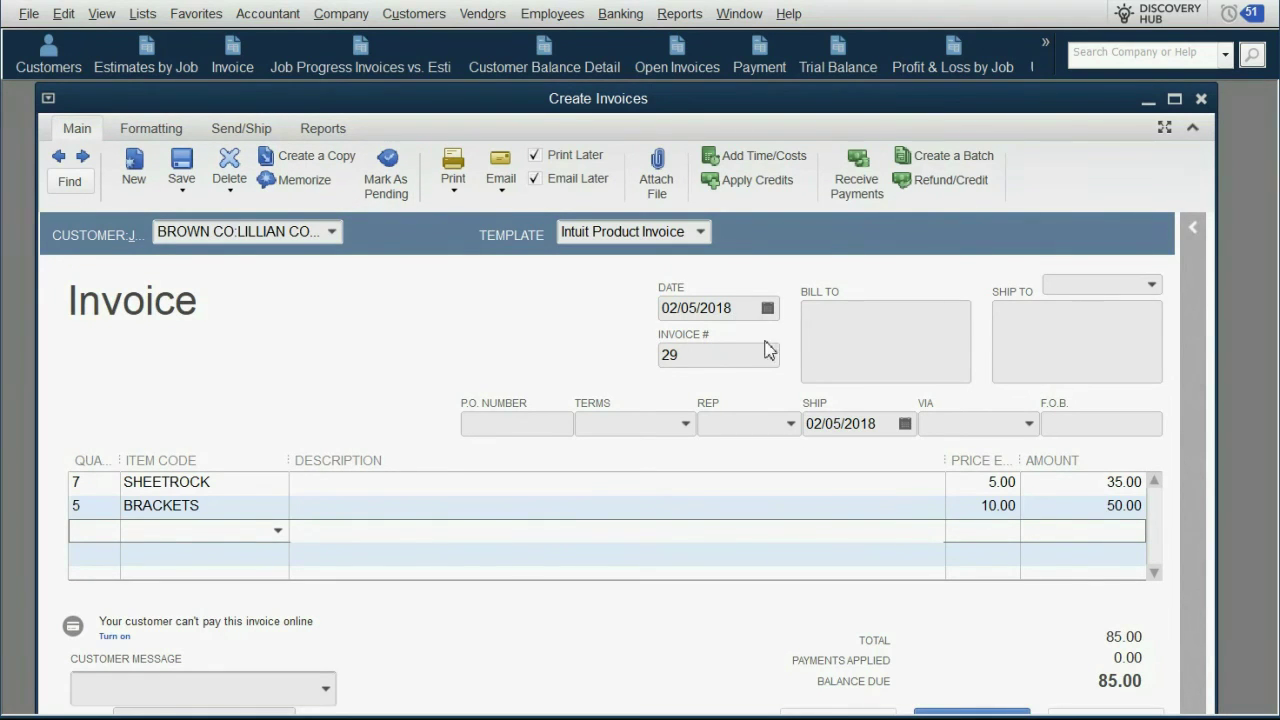
{"action": "key", "text": "Return"}
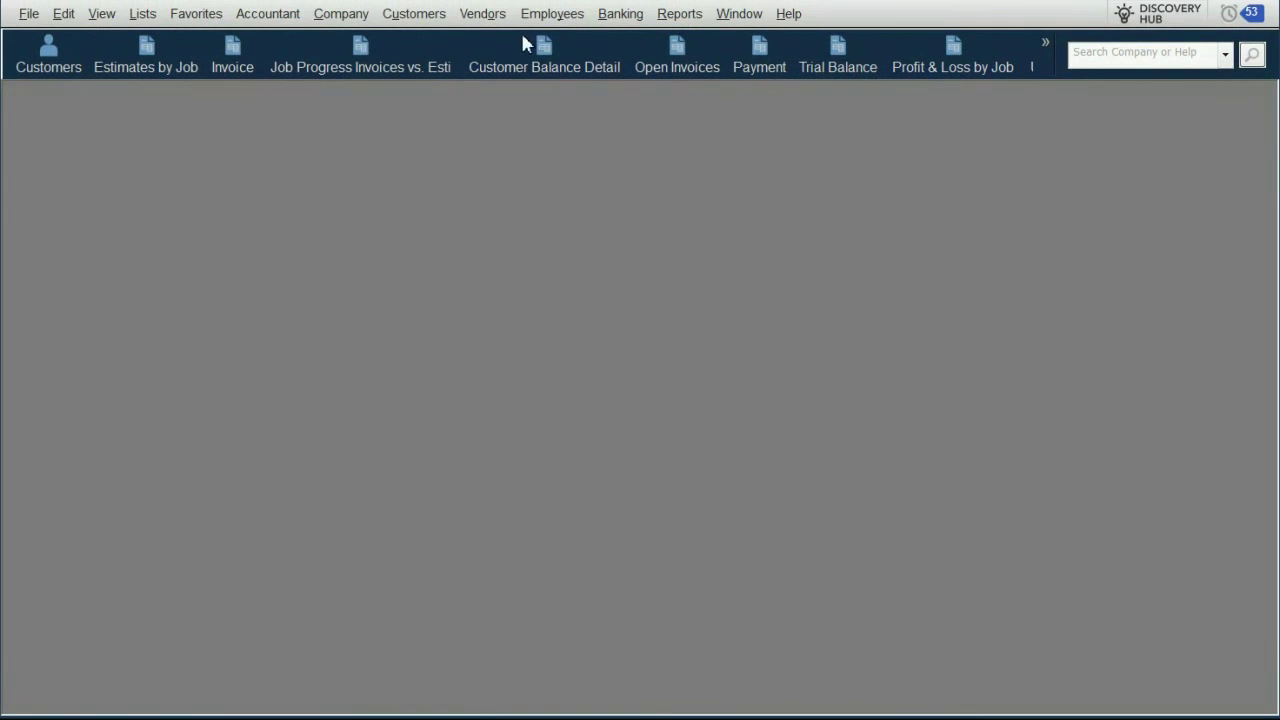
Check the Trial Balance's Indoor Job Materials Income (85.00) and Indoor Job Materials Expense balances.
{"action": "left_click", "coordinate": [830, 55]}
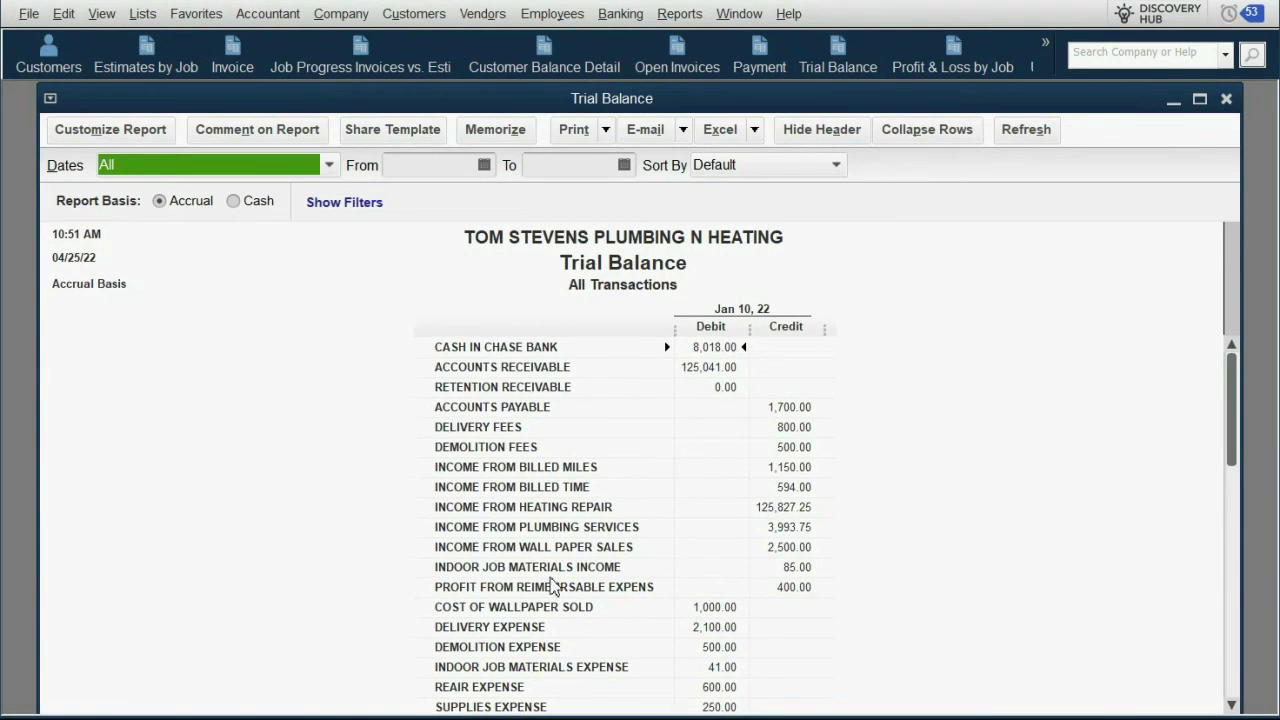
{"action": "left_click", "coordinate": [558, 578]}
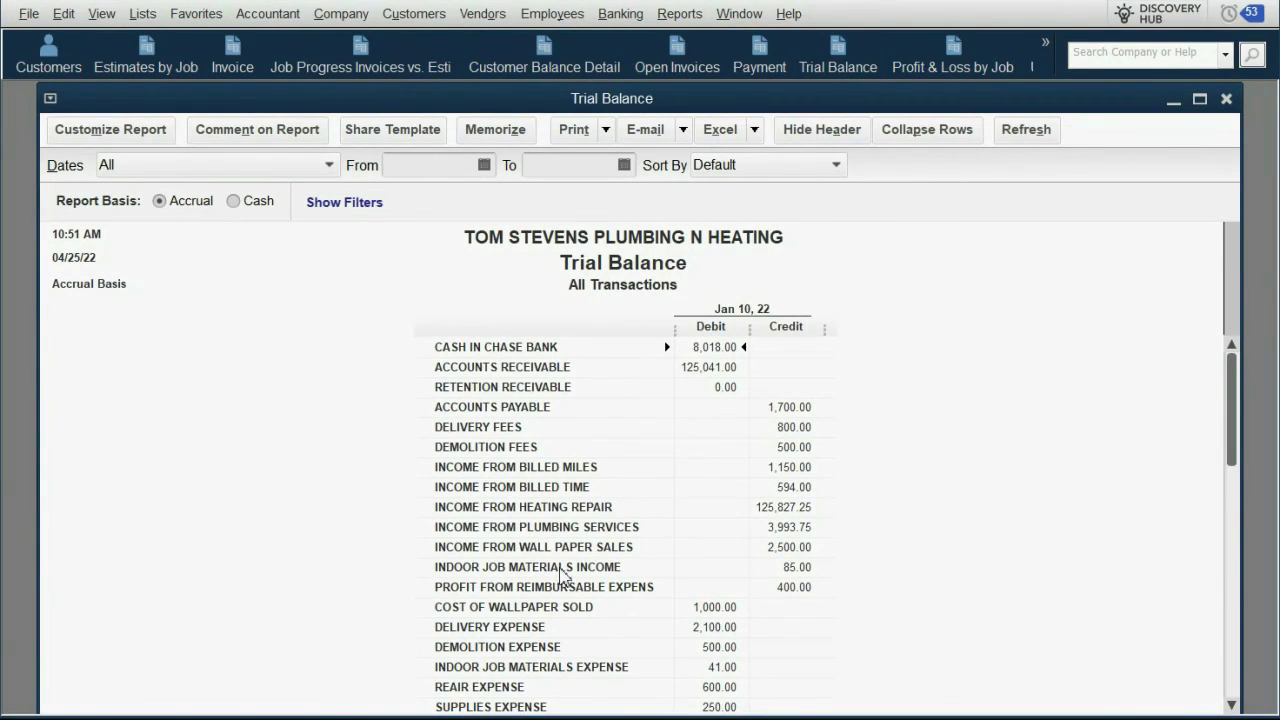
{"action": "left_click", "coordinate": [789, 568]}
{"action": "left_click", "coordinate": [712, 668]}
{"action": "left_click", "coordinate": [944, 57]}
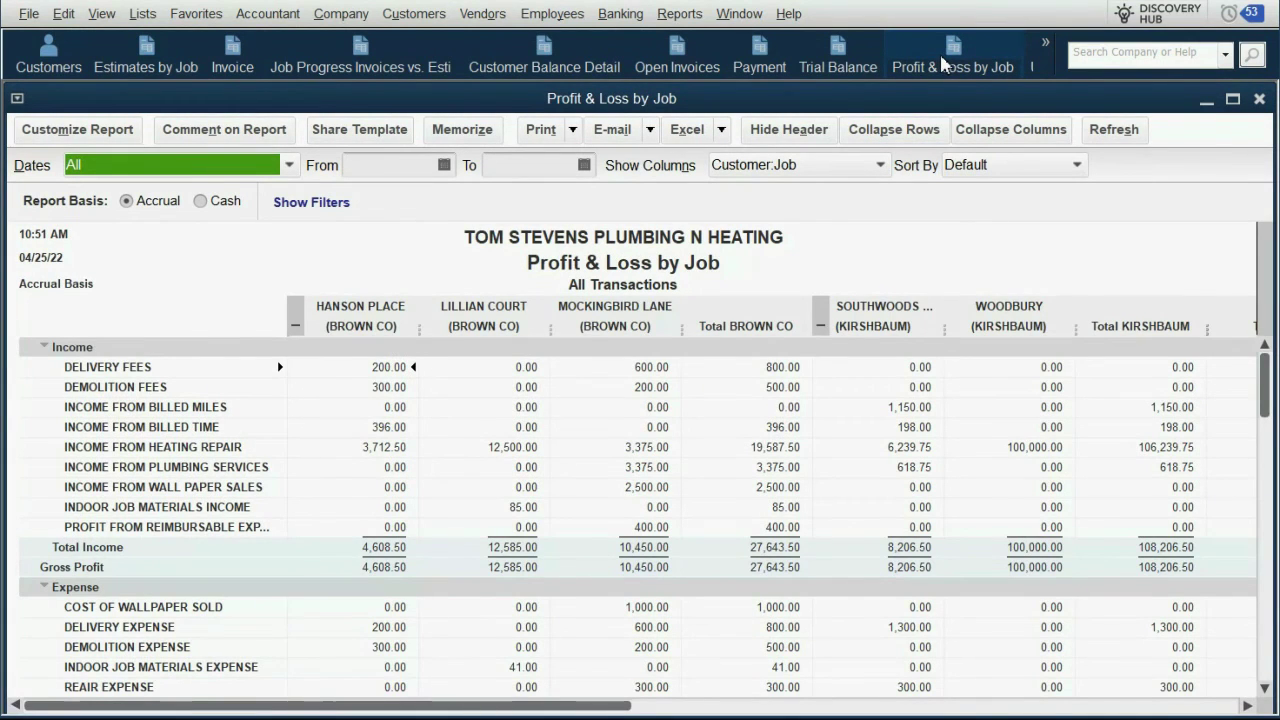
{"action": "left_click", "coordinate": [522, 507]}
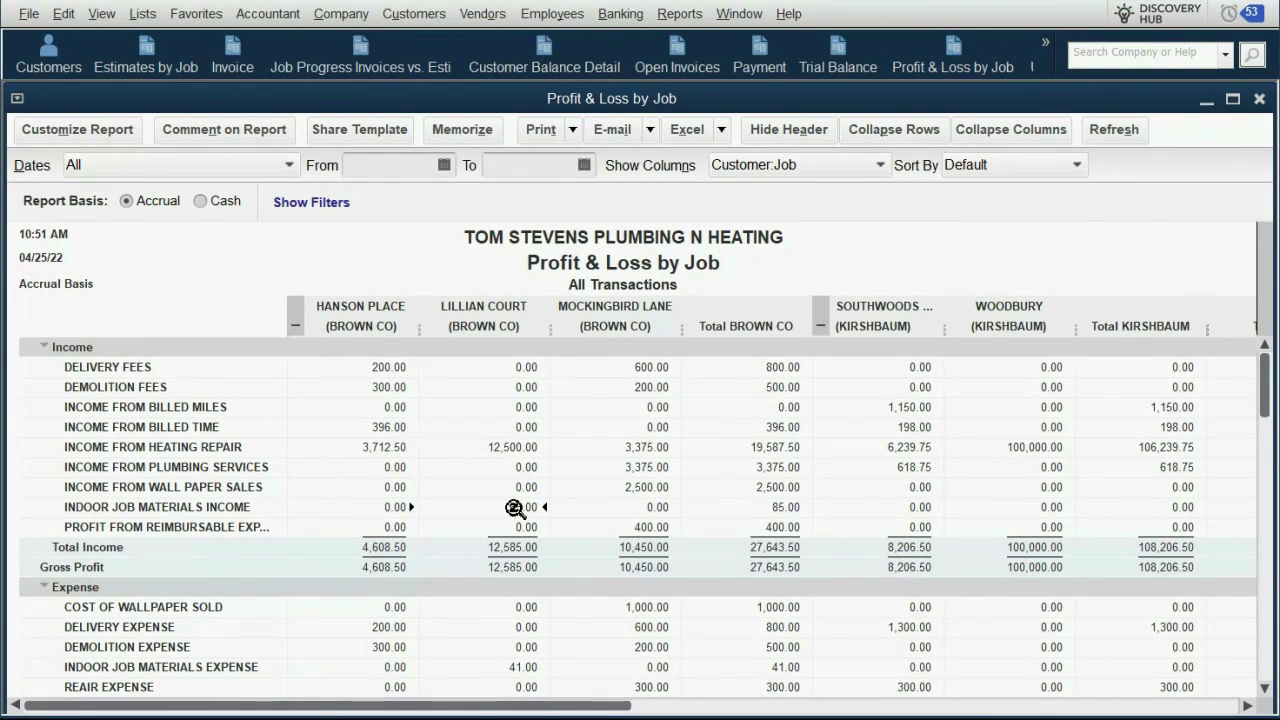
{"action": "left_click", "coordinate": [525, 669]}
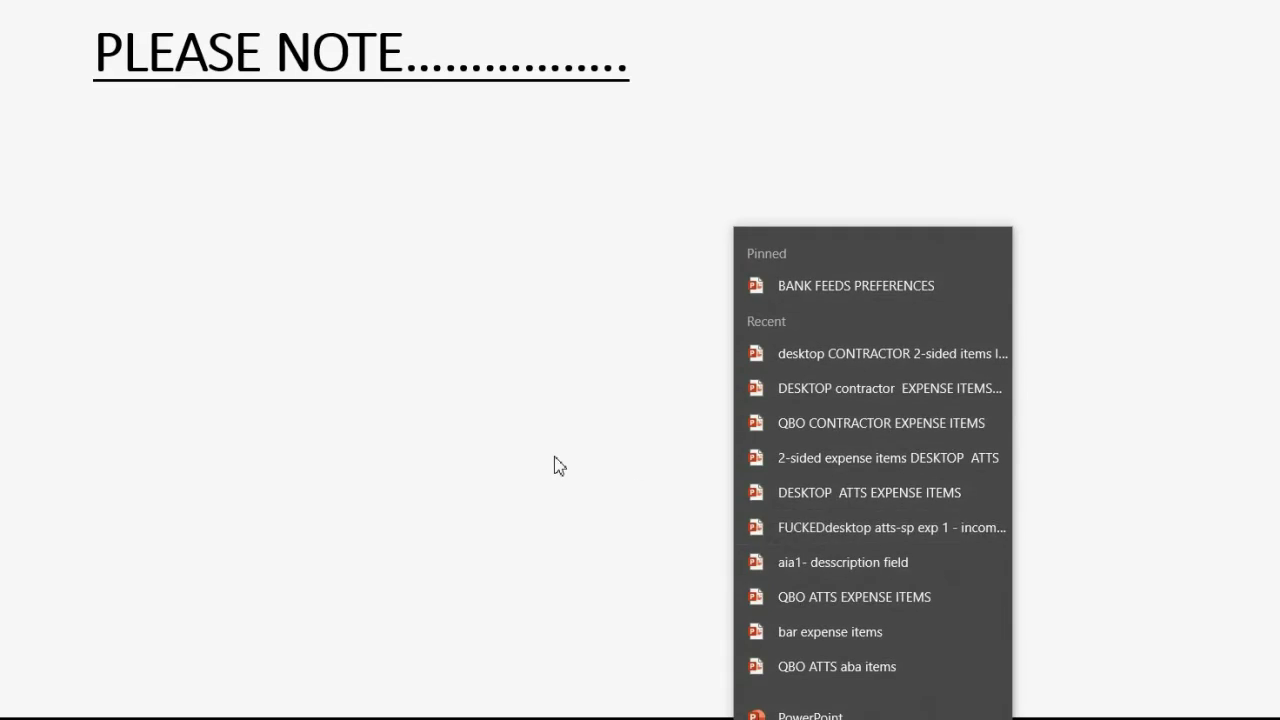
Return to the PowerPoint presentation's PLEASE NOTE slides.
{"action": "left_click", "coordinate": [556, 464]}
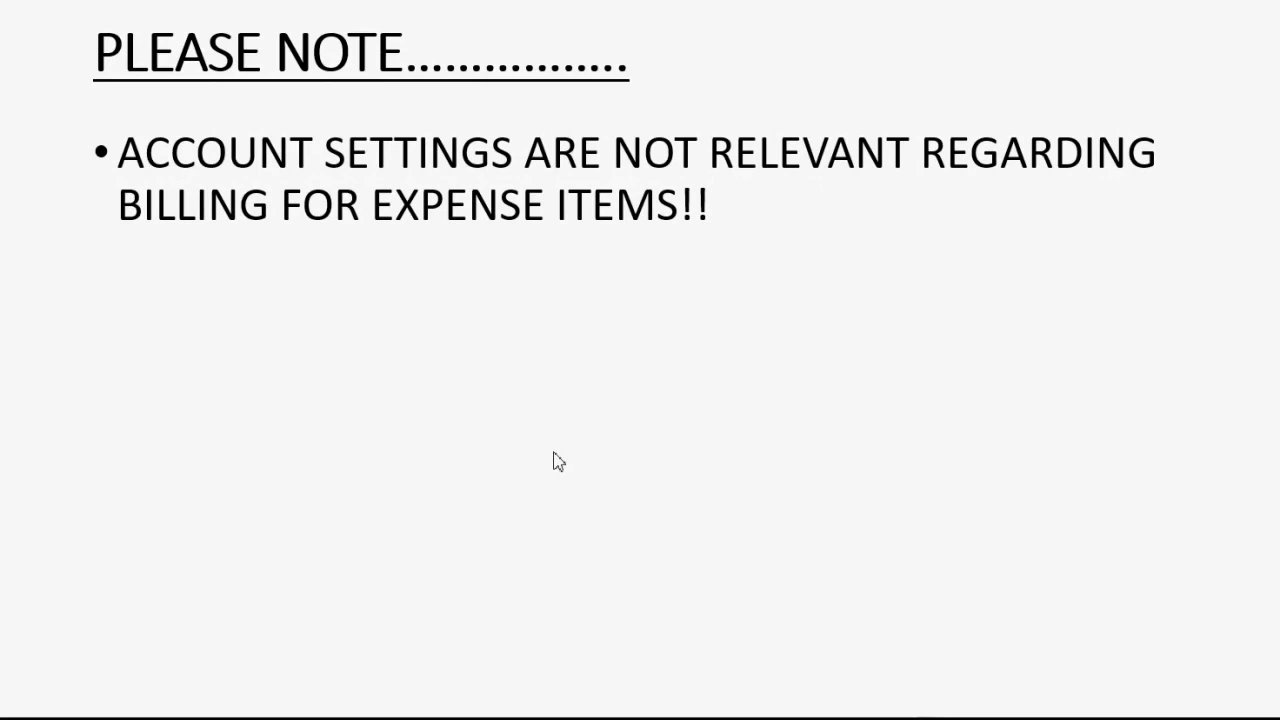